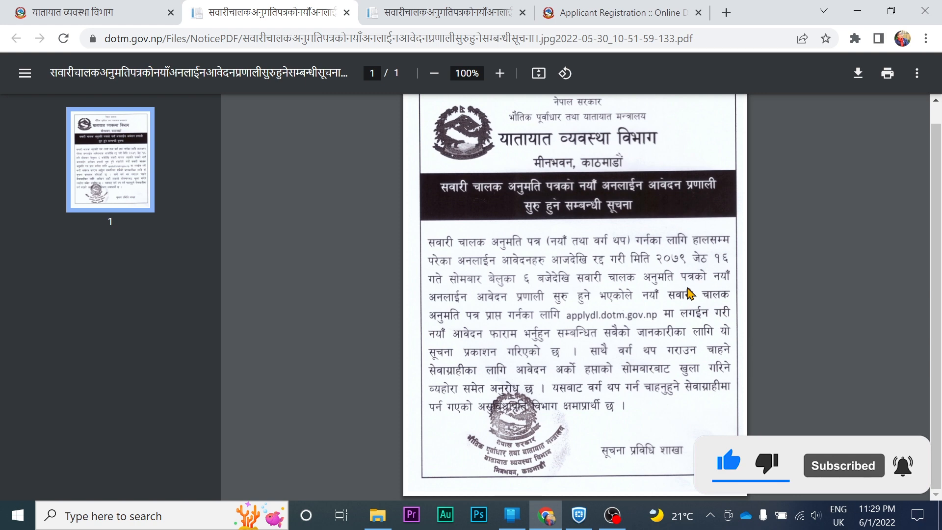
Return to the Department of Transport website and load the online driving licence system at applydl.dotm.gov.np, retrying the address as needed.
key("ctrl+shift+Tab")
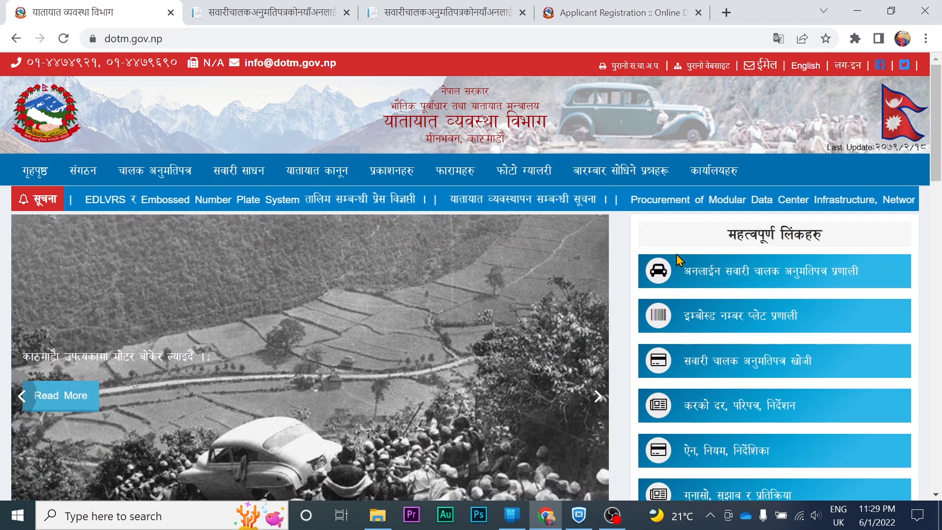
left_click(703, 287)
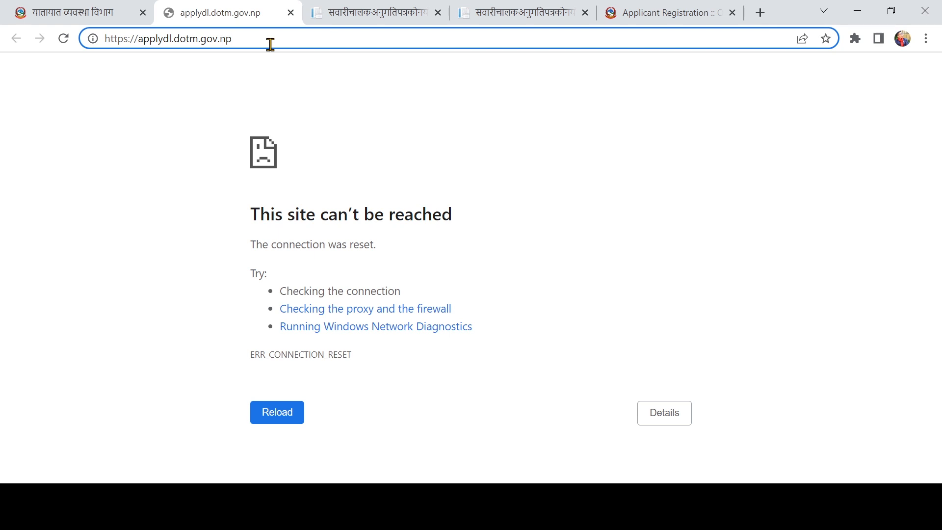
key("Return")
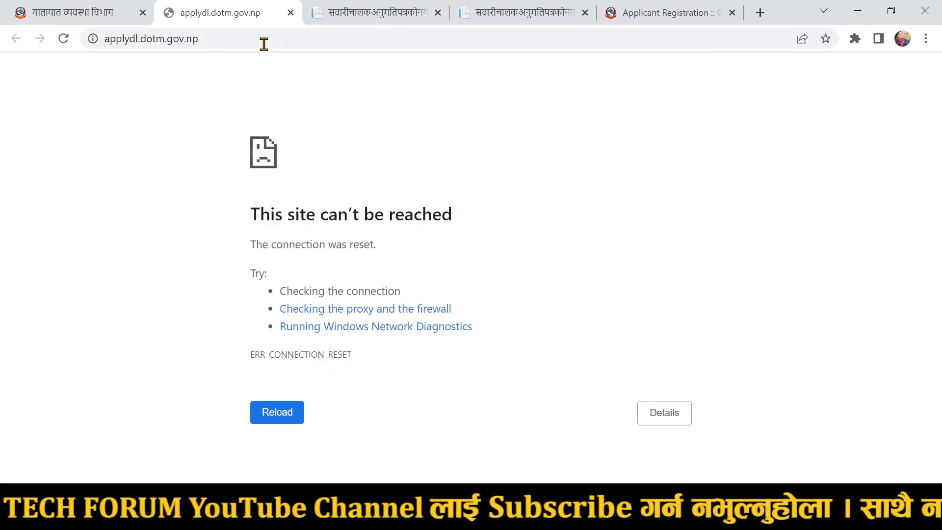
left_click(238, 39)
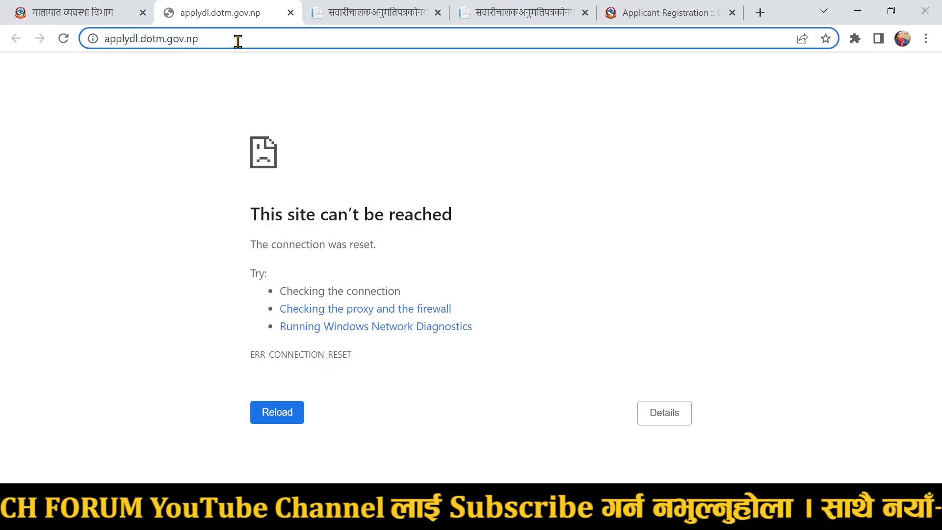
key("Return")
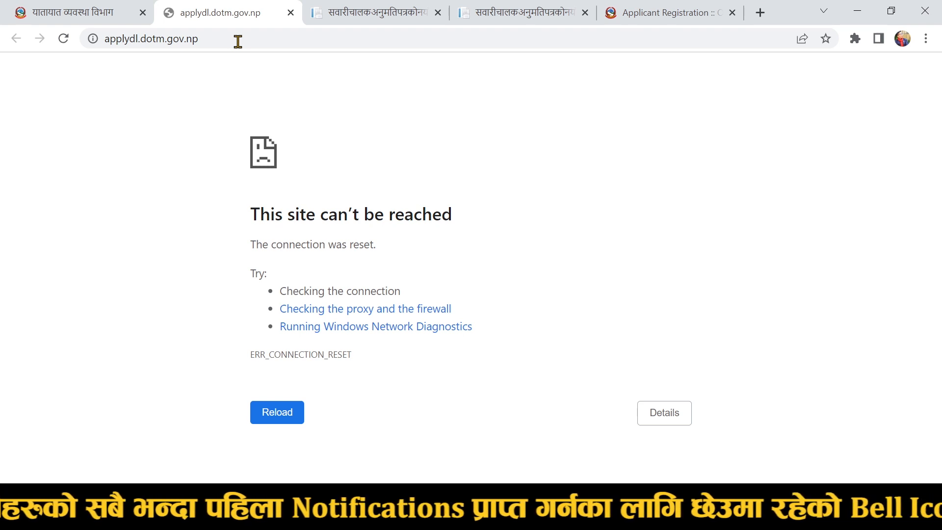
left_click(222, 46)
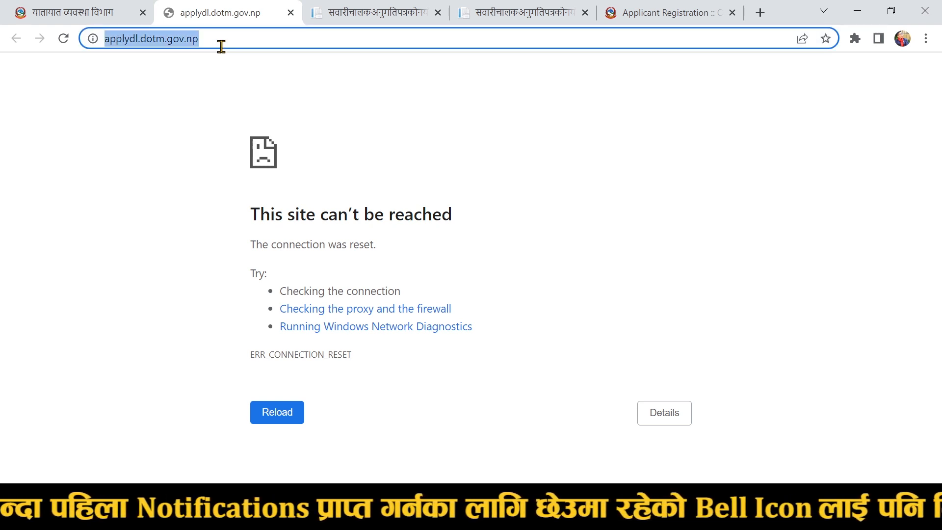
key("Return")
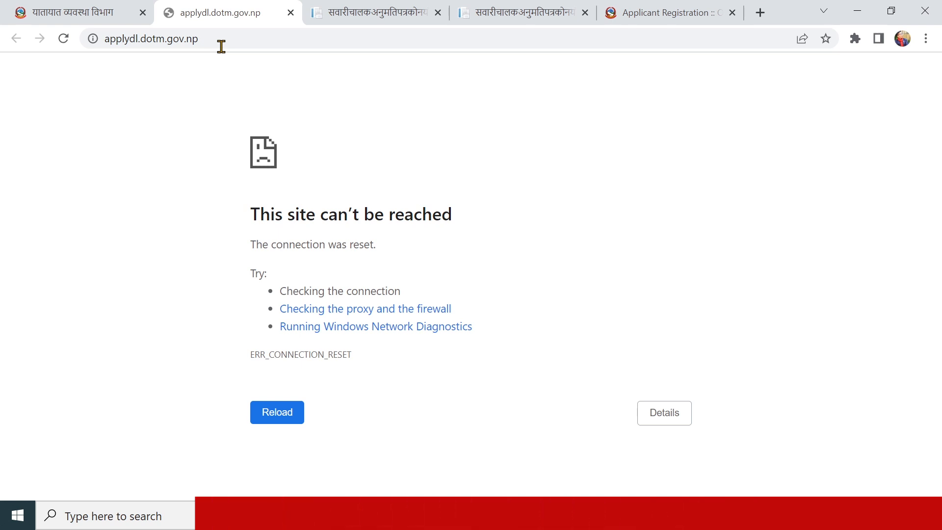
Reload the applicant login page at applydl.dotm.gov.np/login and open the sign-up form for a new account.
left_click(195, 44)
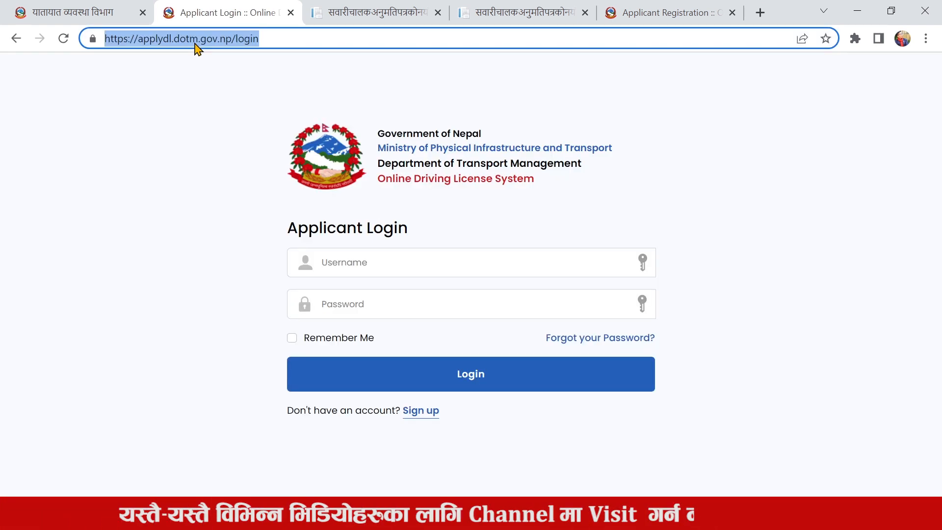
left_click(200, 45)
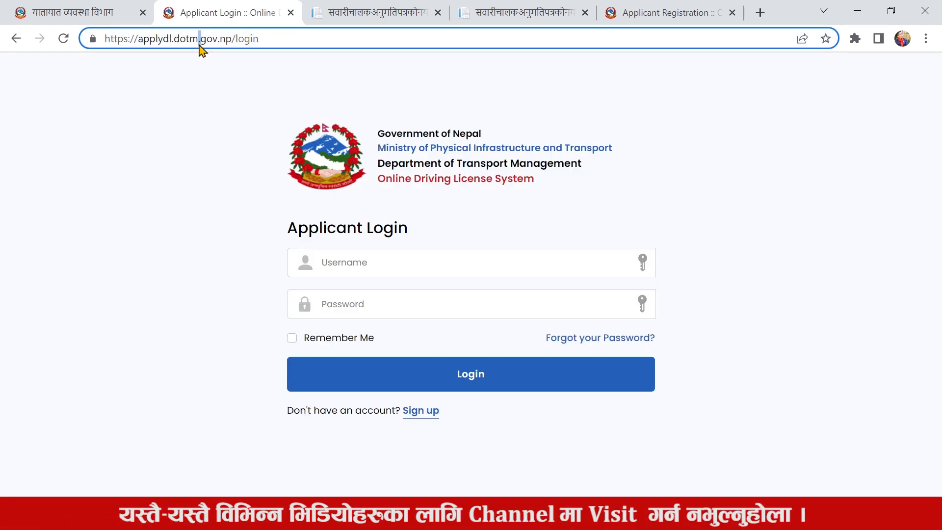
key("Return")
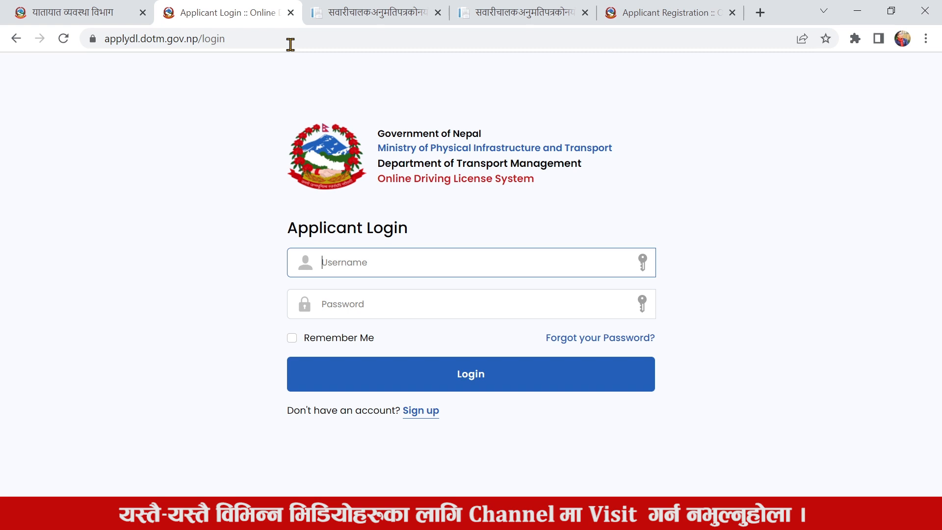
left_click(432, 420)
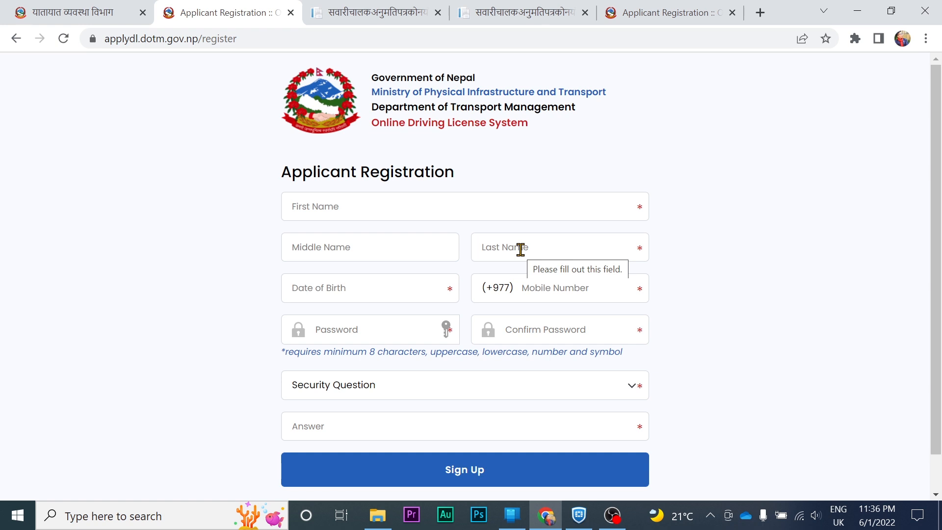
Examine the registration form's name, date of birth, mobile number and password fields, and its security question choices.
left_click(454, 214)
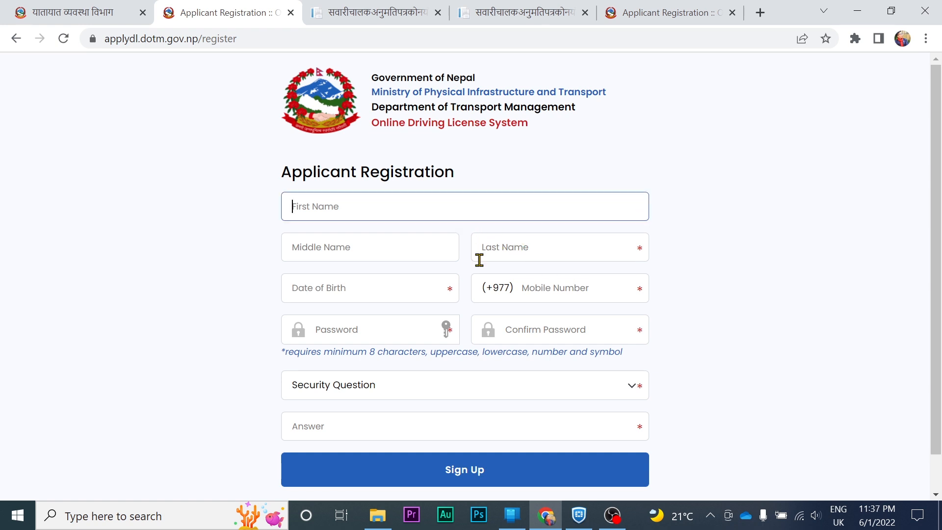
left_click(397, 292)
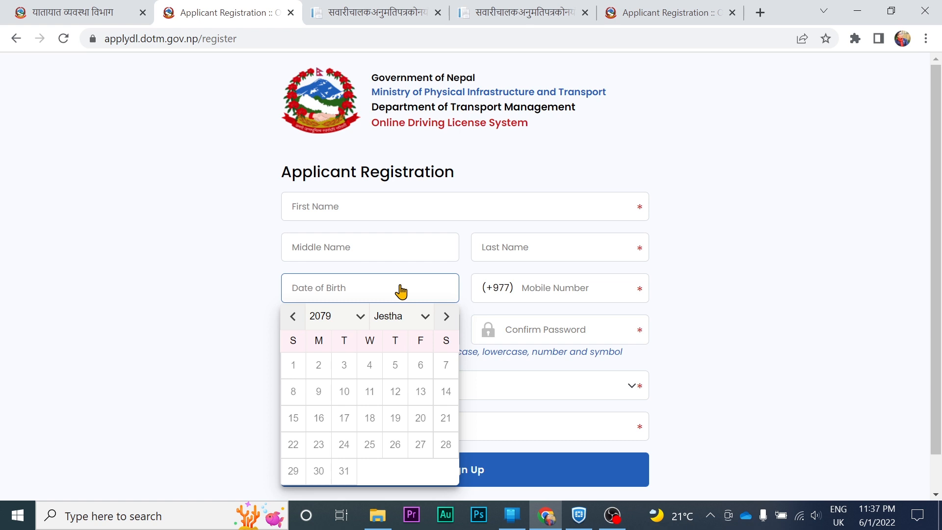
left_click(534, 289)
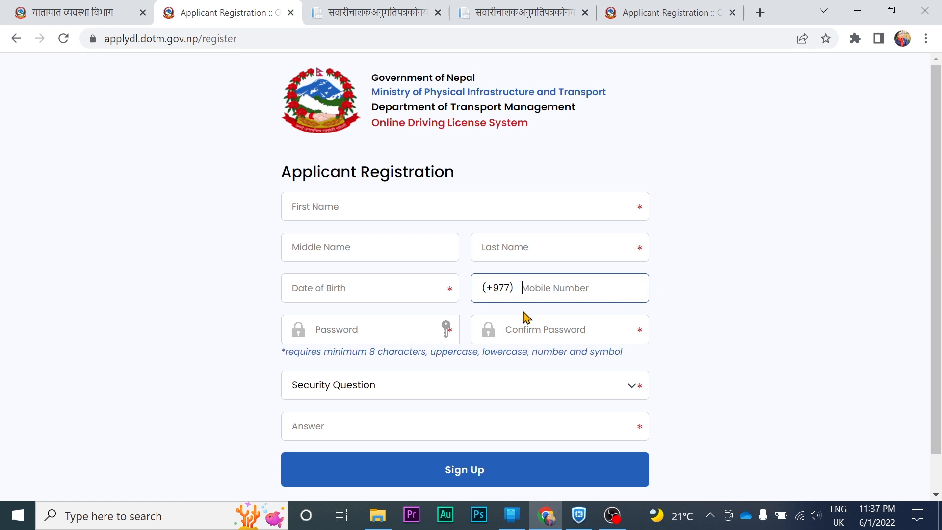
left_click(404, 336)
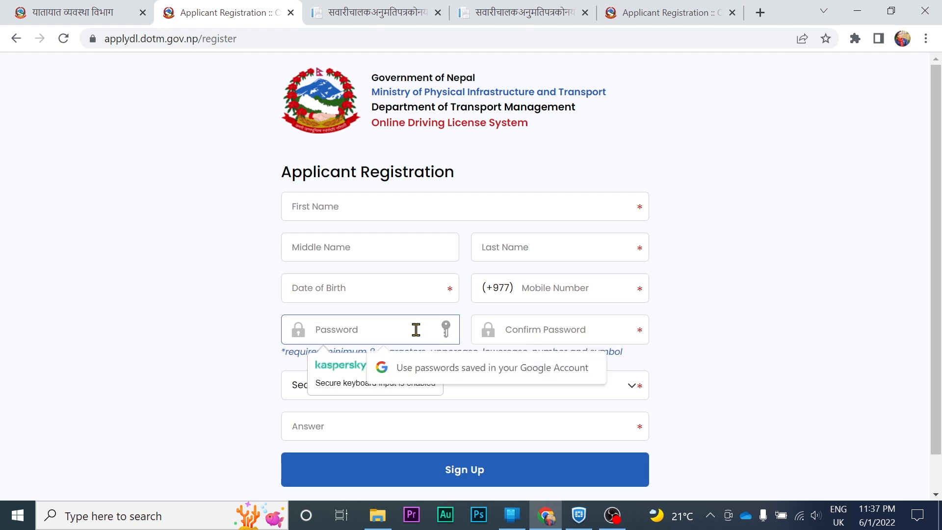
left_click(602, 332)
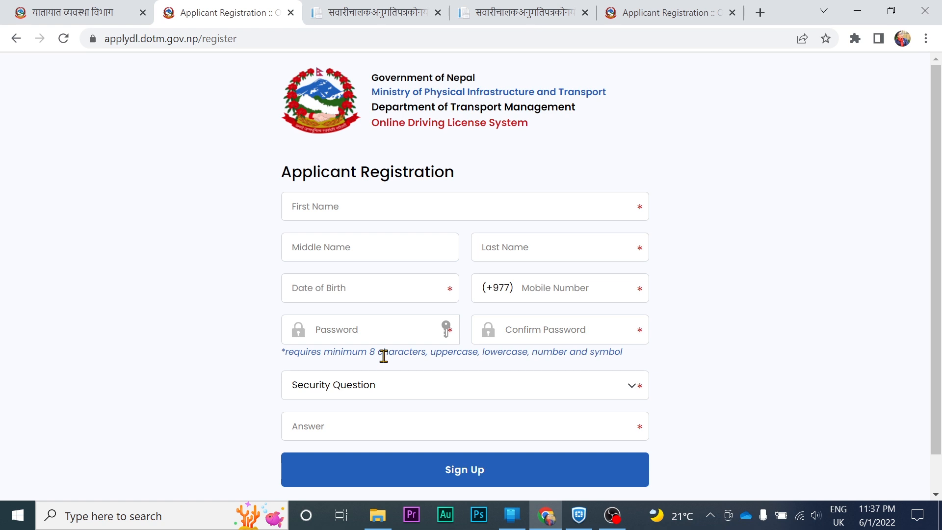
left_click(372, 390)
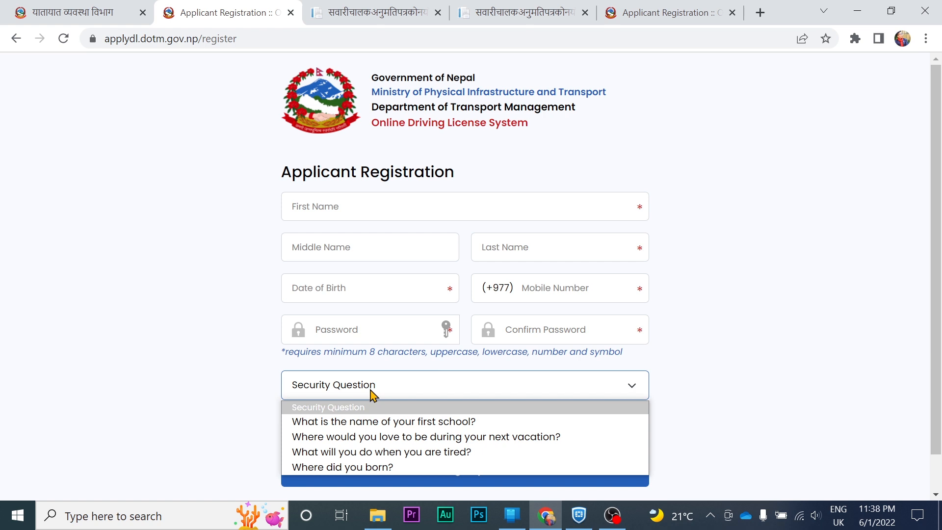
left_click(372, 392)
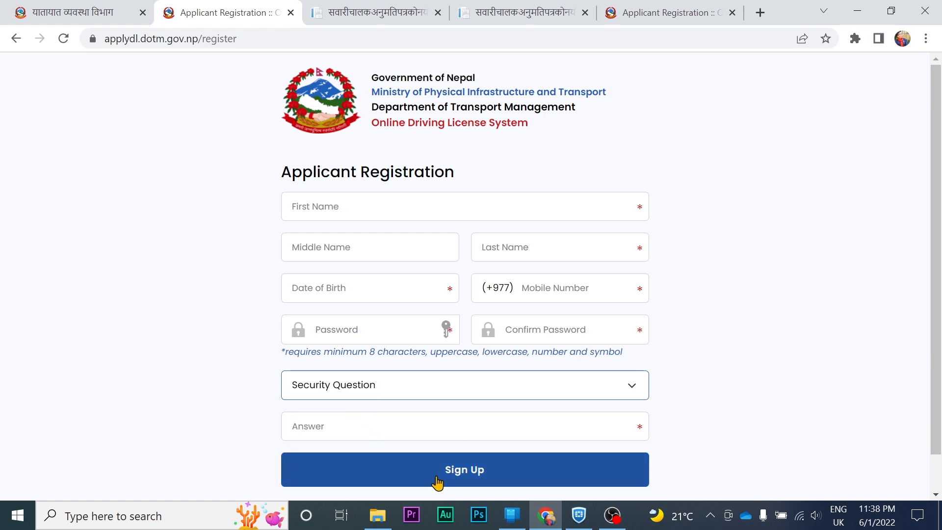
Switch to the filled-in applicant registration and submit its OTP verification code.
left_click(686, 7)
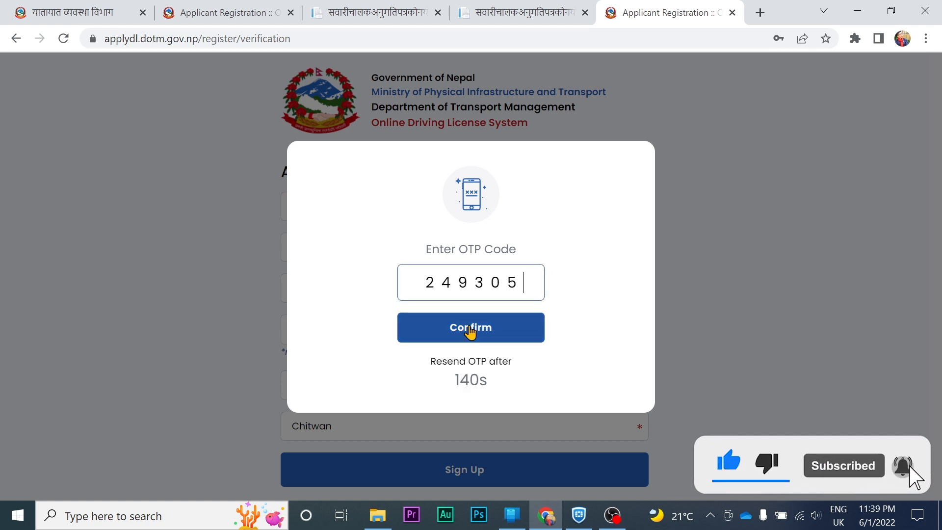
left_click(470, 330)
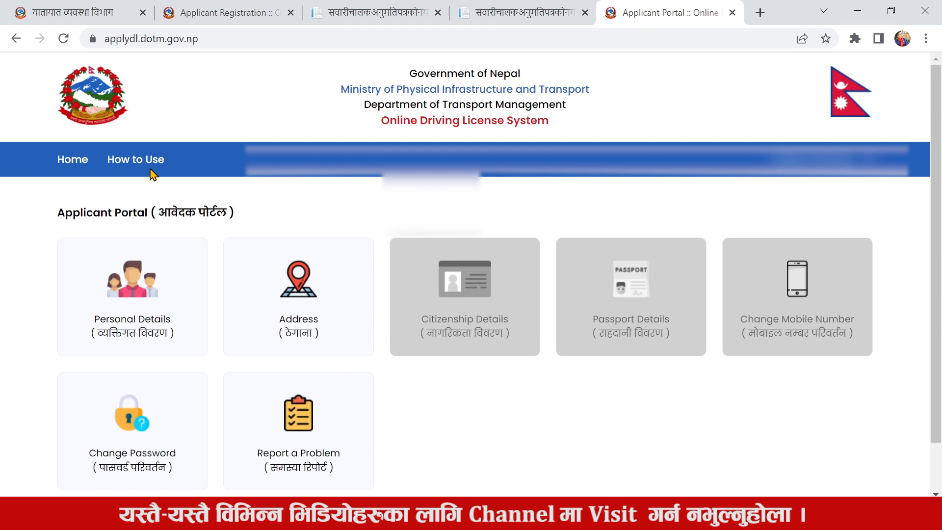
Open Personal Details in the applicant portal, review the English name fields, and select the Devanagari first name field.
left_click(148, 295)
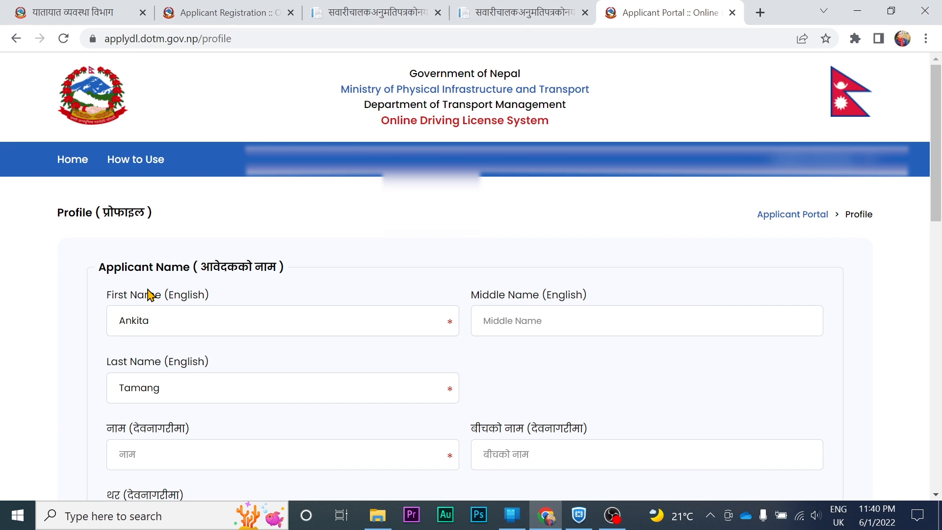
scroll(277, 306, "down", 7)
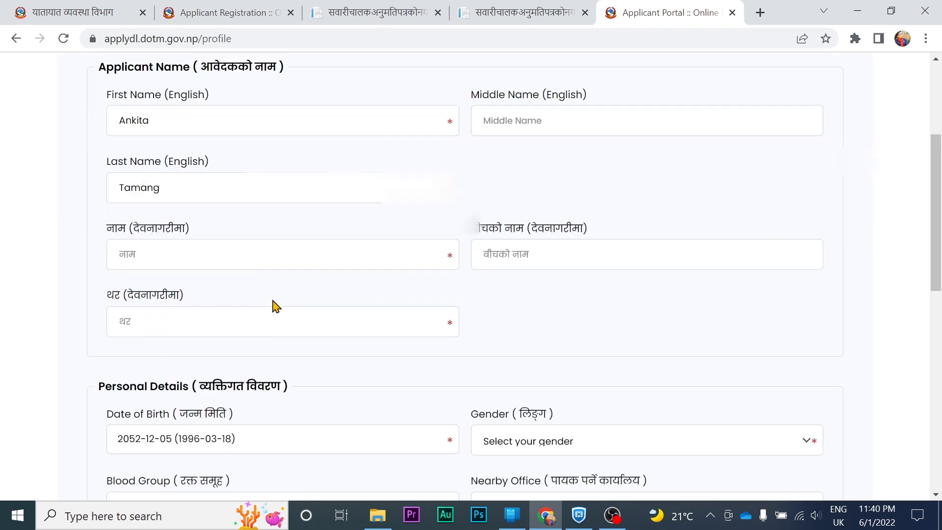
scroll(276, 306, "up", 5)
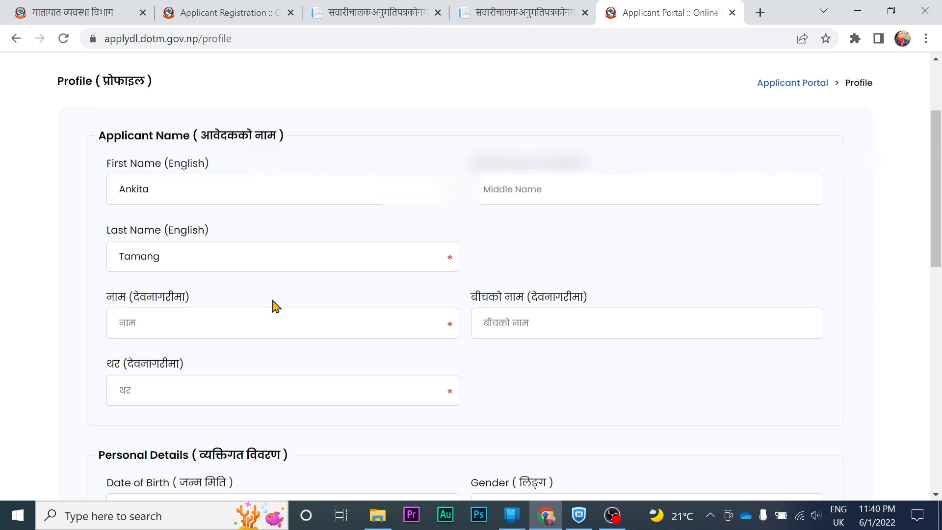
left_click(187, 185)
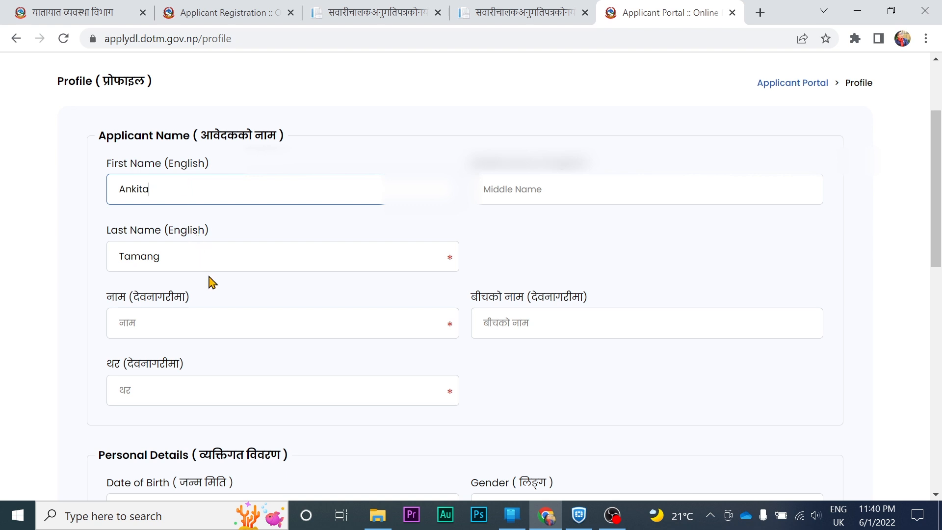
left_click(210, 322)
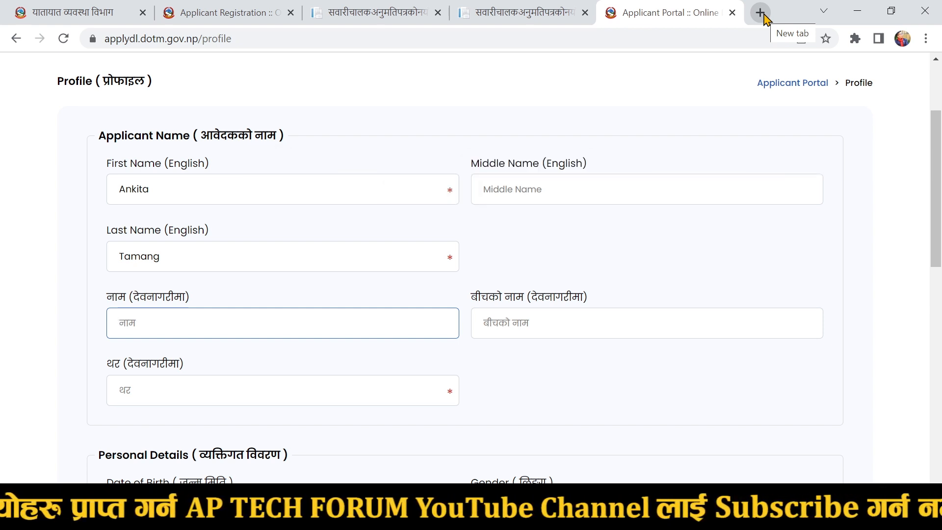
Search Google in a new tab for "preeti to unicode converter" and open the preeti.arthasarokar.com result.
left_click(763, 14)
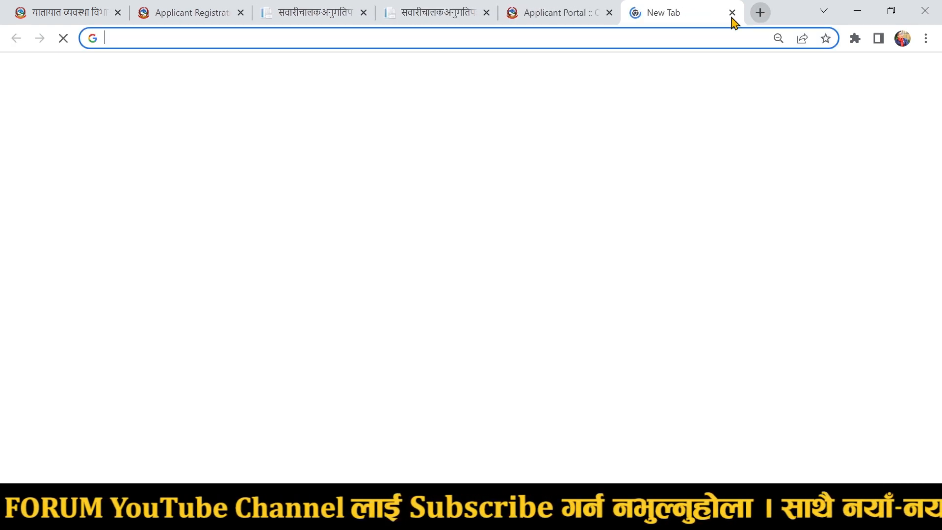
type("pr")
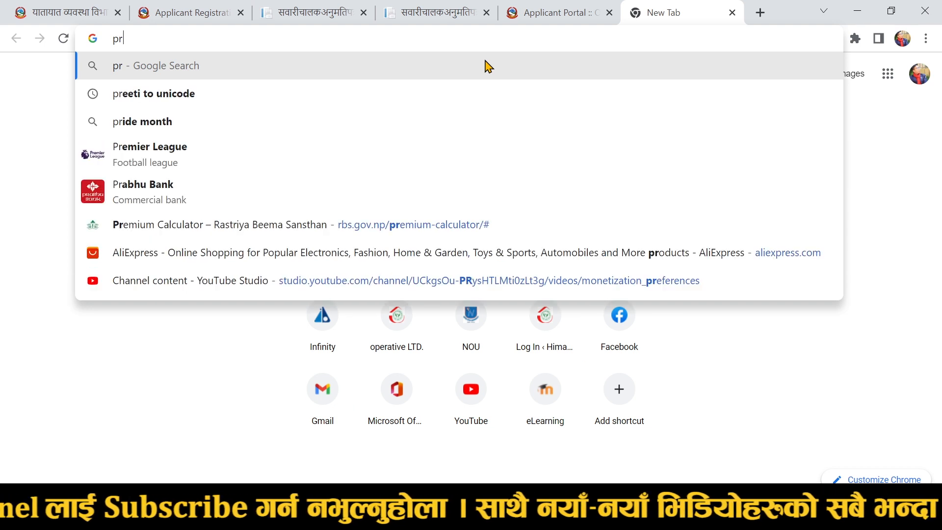
type("eeti ")
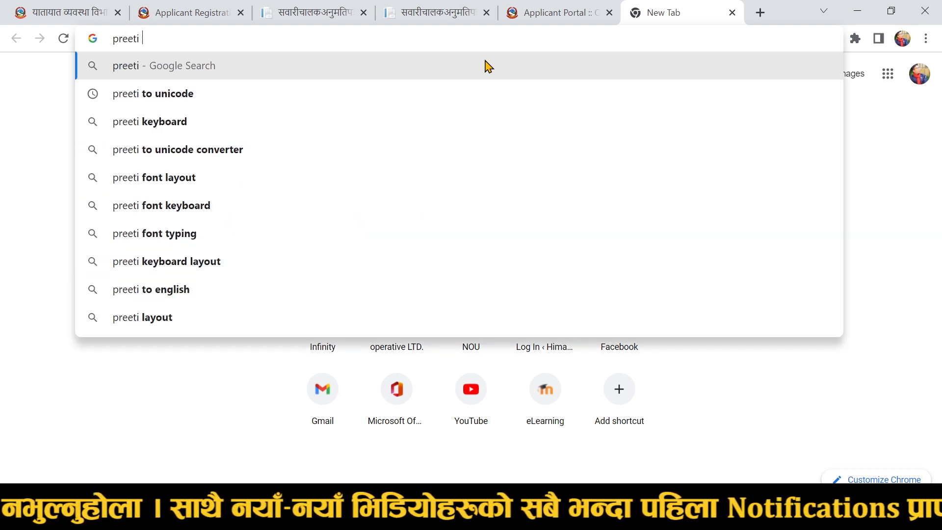
type("to un")
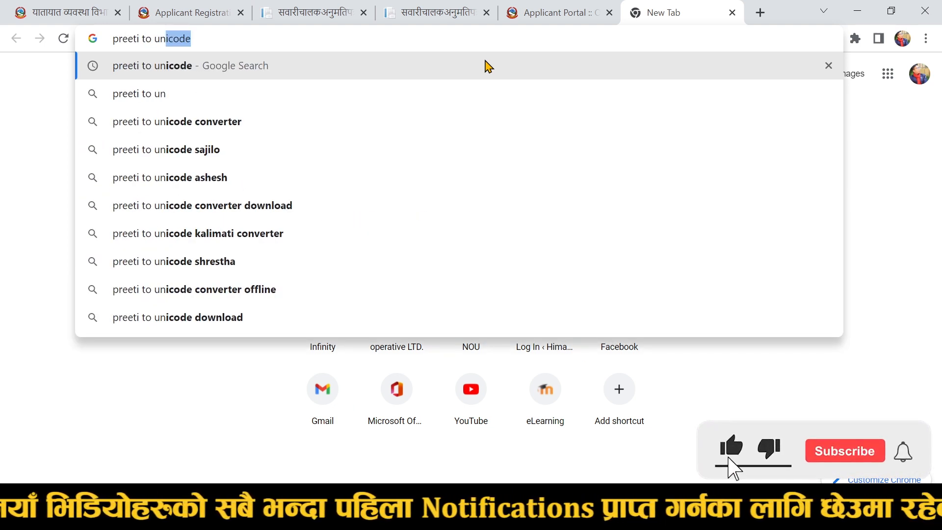
type("icode")
key("Down")
key("Return")
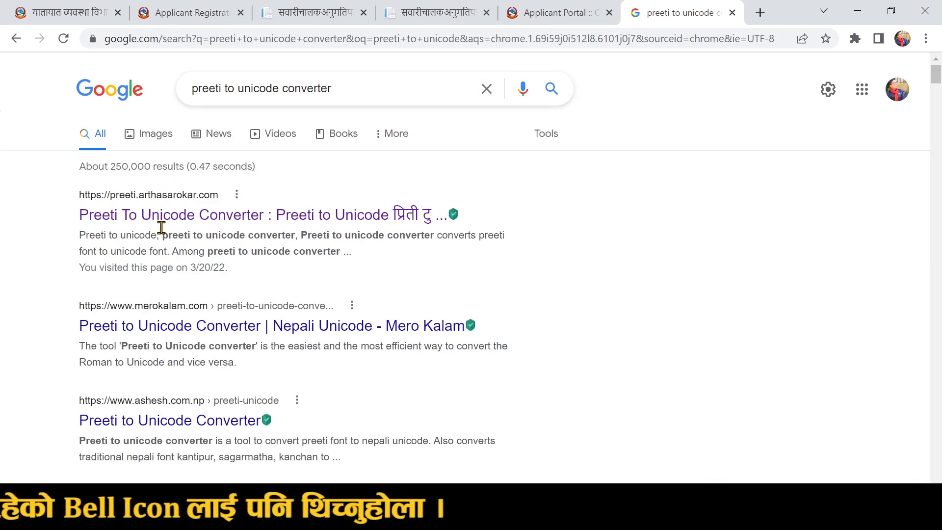
left_click(172, 216)
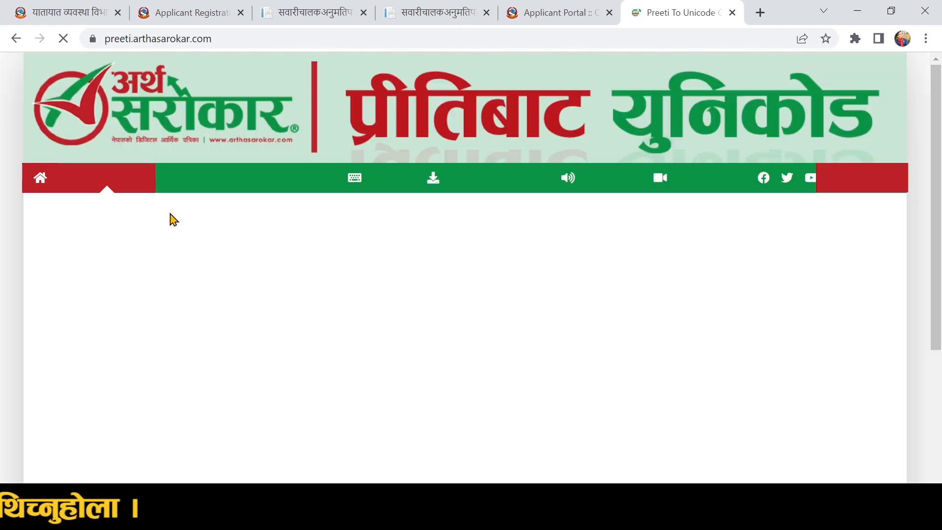
Enter the applicant's first name in Preeti characters in the converter's source text, correcting typing mistakes.
left_click(282, 285)
type("d")
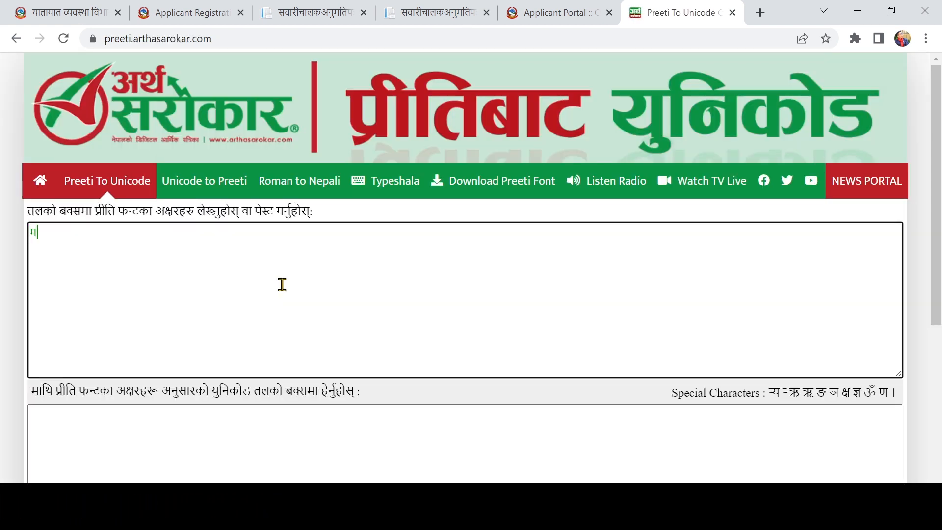
key("BackSpace")
type("cMsltf")
key("BackSpace")
key("BackSpace")
key("BackSpace")
key("BackSpace")
type("ltf")
key("BackSpace")
key("BackSpace")
type("stf")
Copy the applicant's converted Unicode first name from the converter into the Devanagari first name field of the applicant profile.
left_click(57, 437)
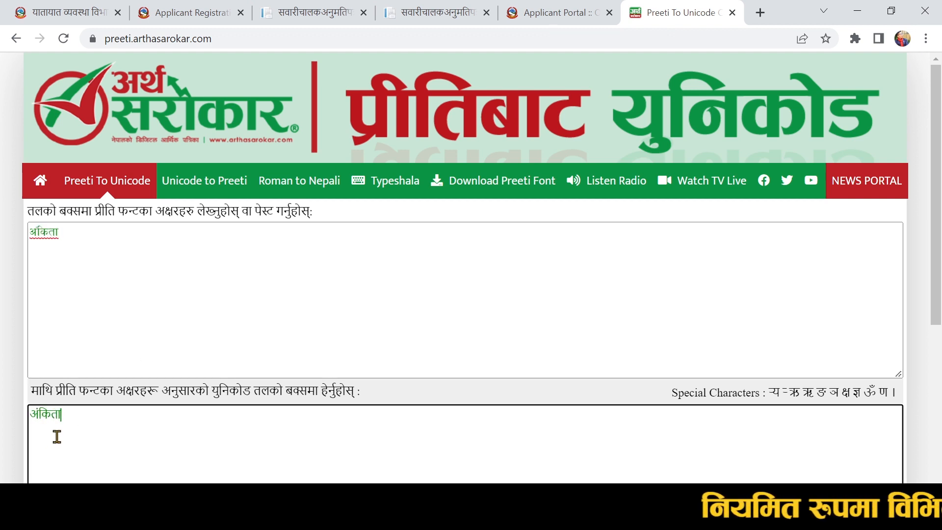
key("ctrl+a")
key("ctrl+c")
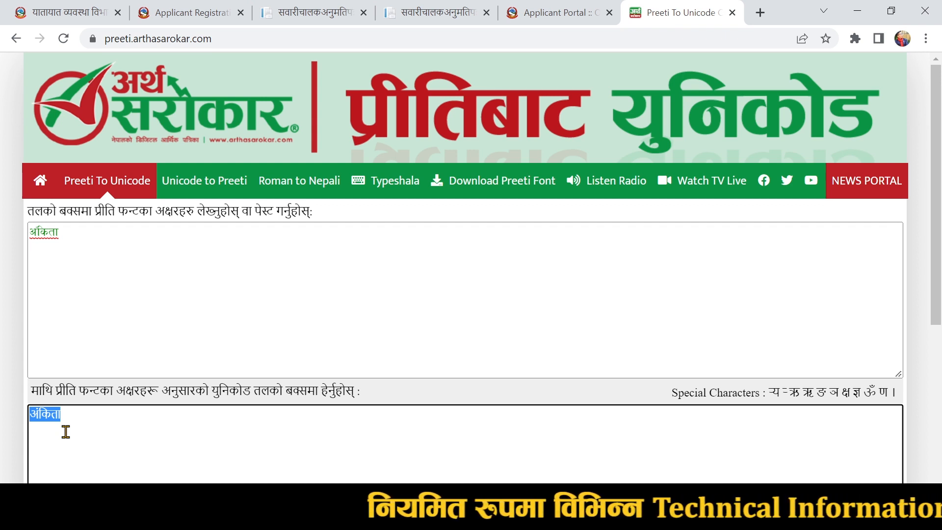
left_click(595, 8)
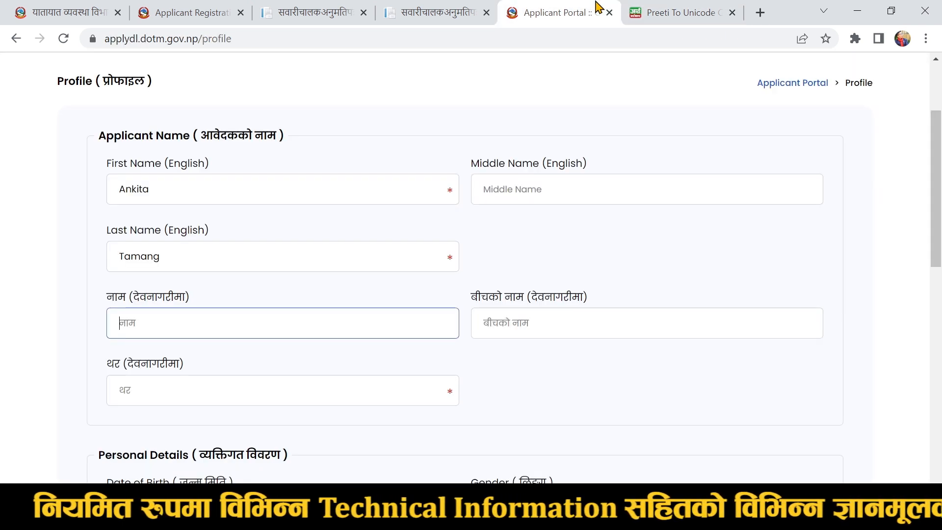
left_click(181, 328)
key("ctrl+v")
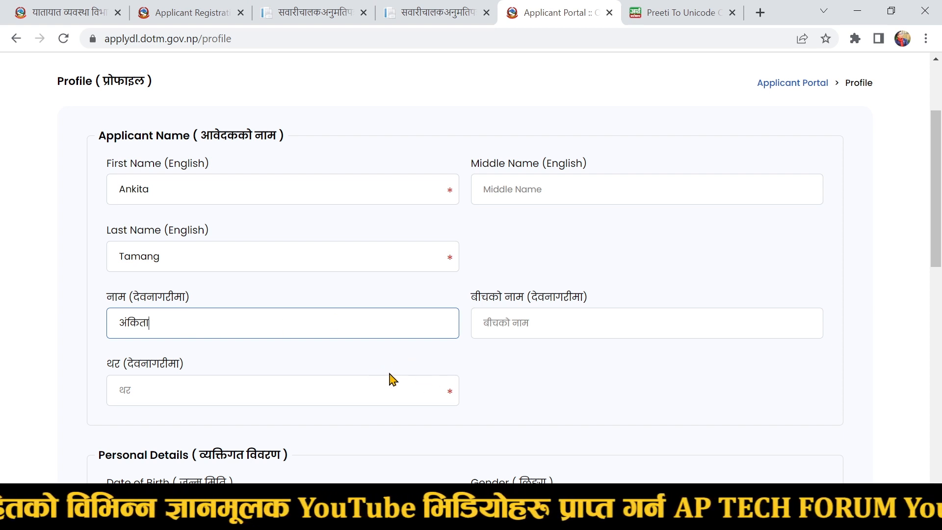
left_click(279, 385)
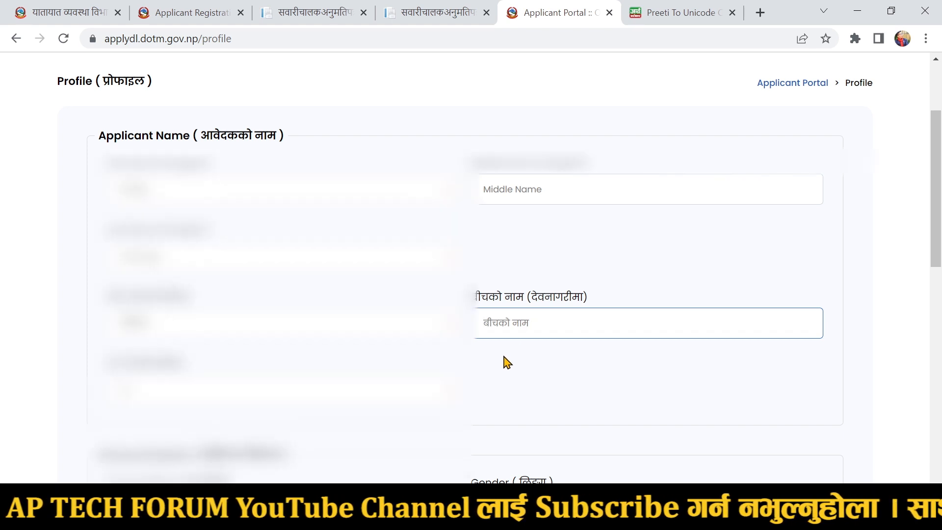
Set the applicant's gender to Female and blood group to AB+ in the Personal Details section.
scroll(505, 362, "down", 3)
scroll(505, 362, "down", 3)
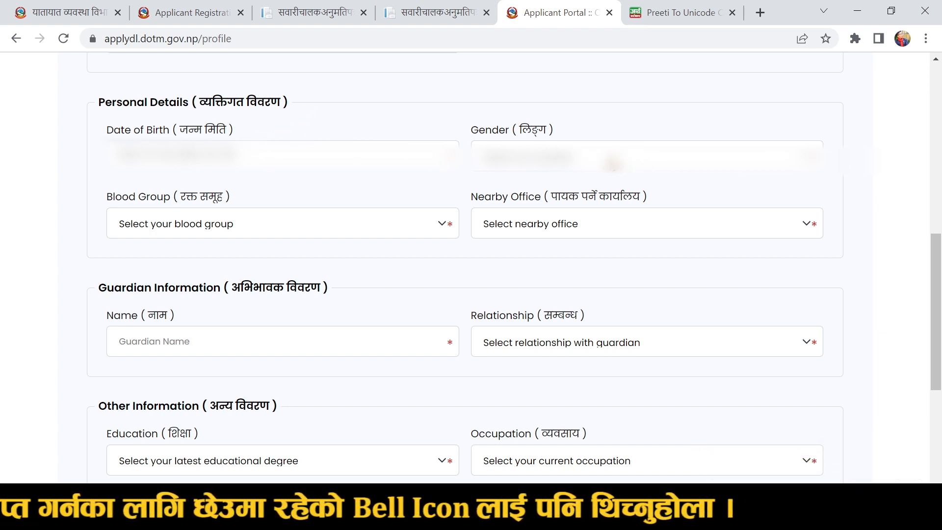
left_click(633, 158)
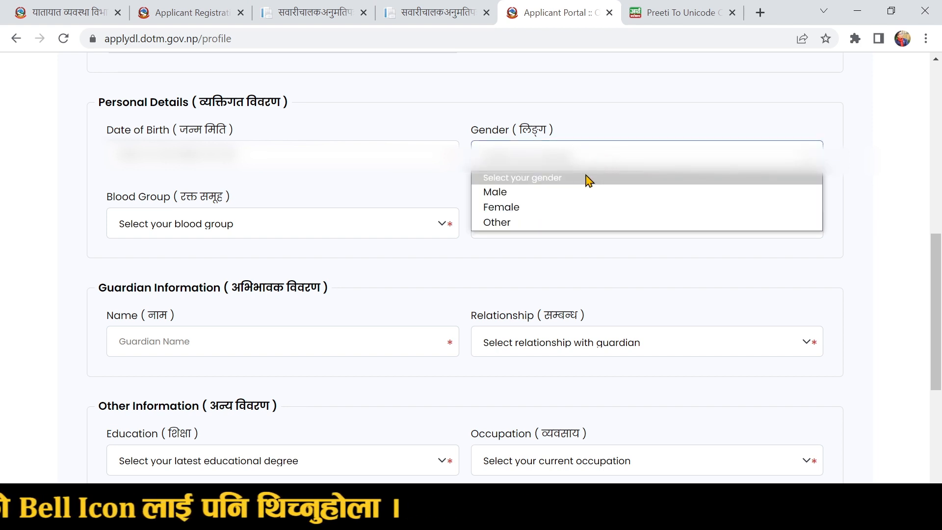
left_click(564, 207)
left_click(213, 226)
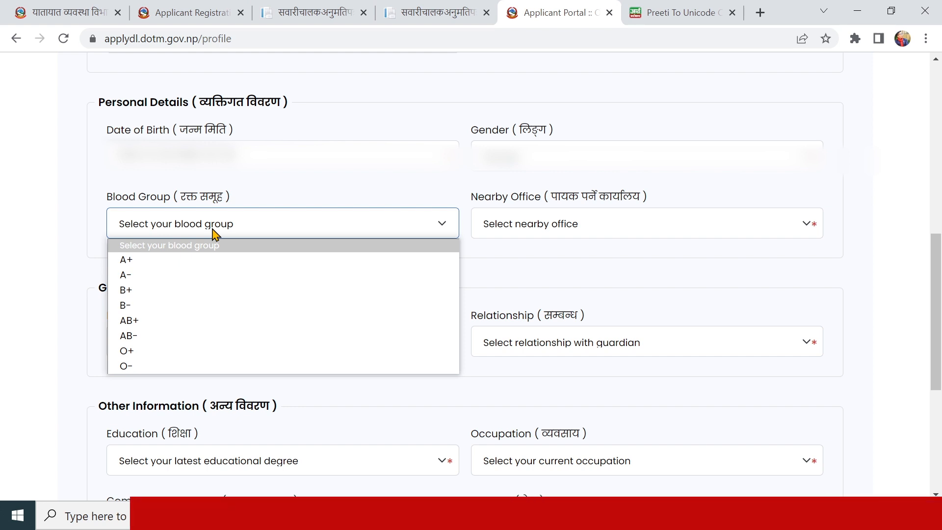
left_click(143, 321)
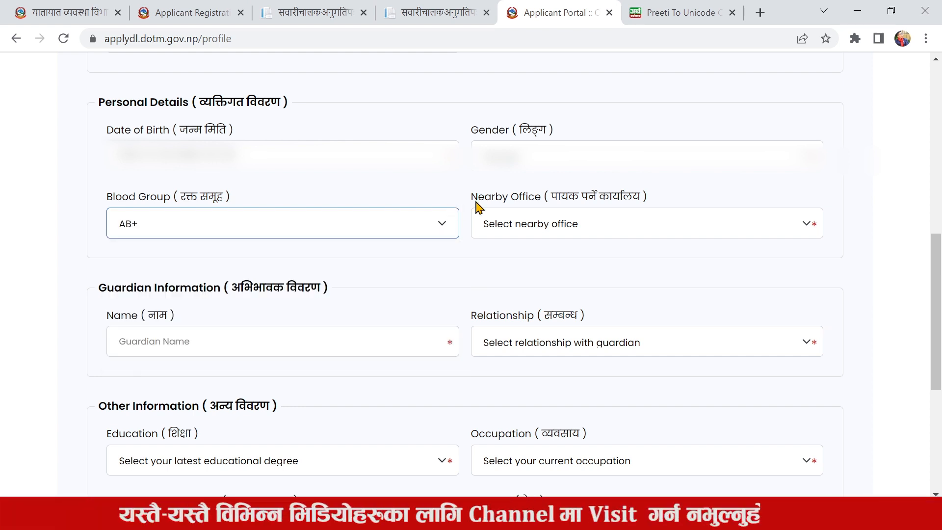
Choose Transport Management Office, Kawasoti as the nearby office.
left_click(550, 234)
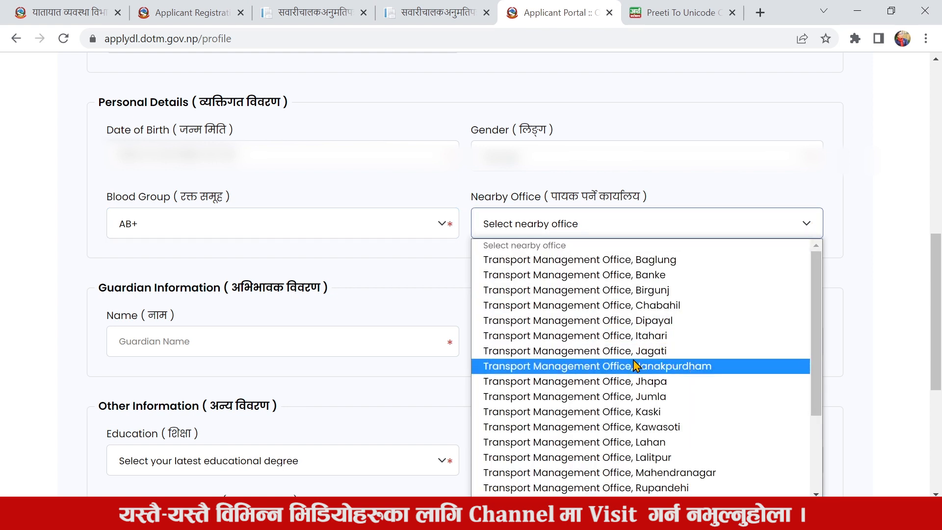
scroll(636, 366, "down", 2)
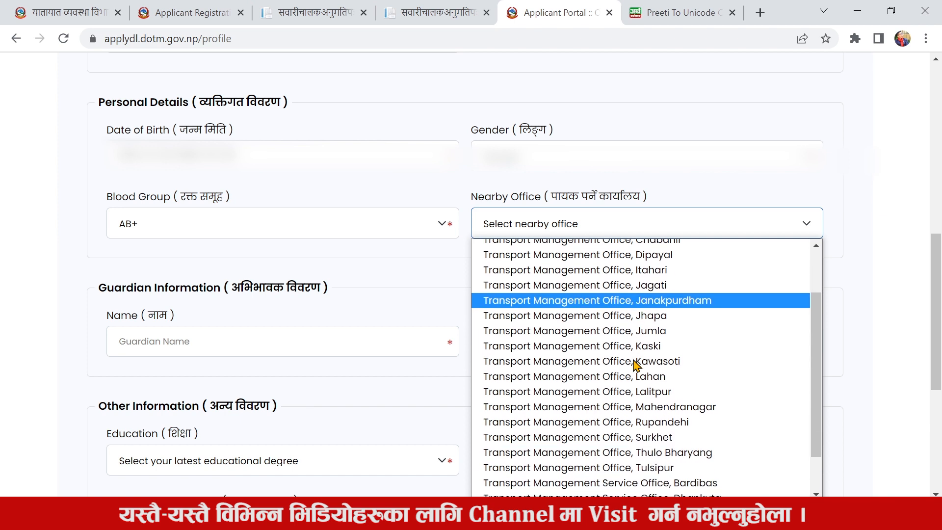
scroll(636, 365, "down", 1)
scroll(637, 345, "up", 3)
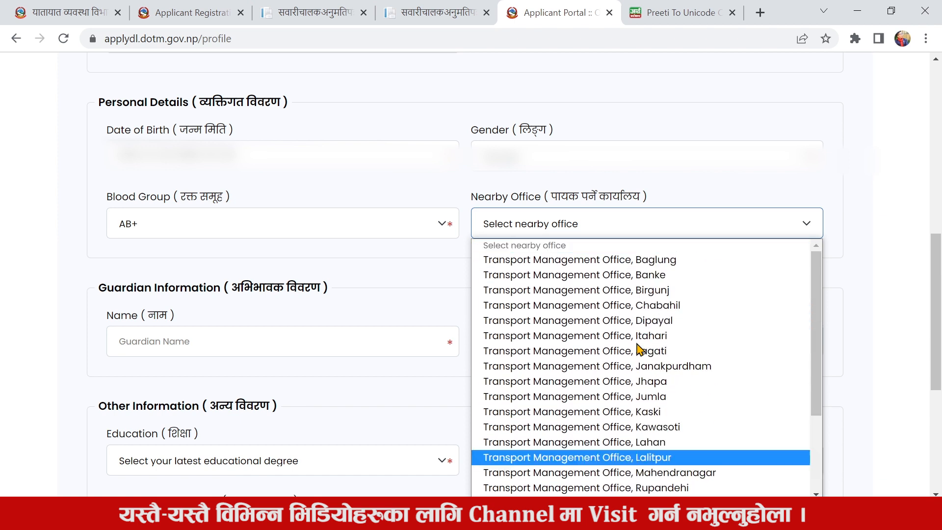
left_click(648, 427)
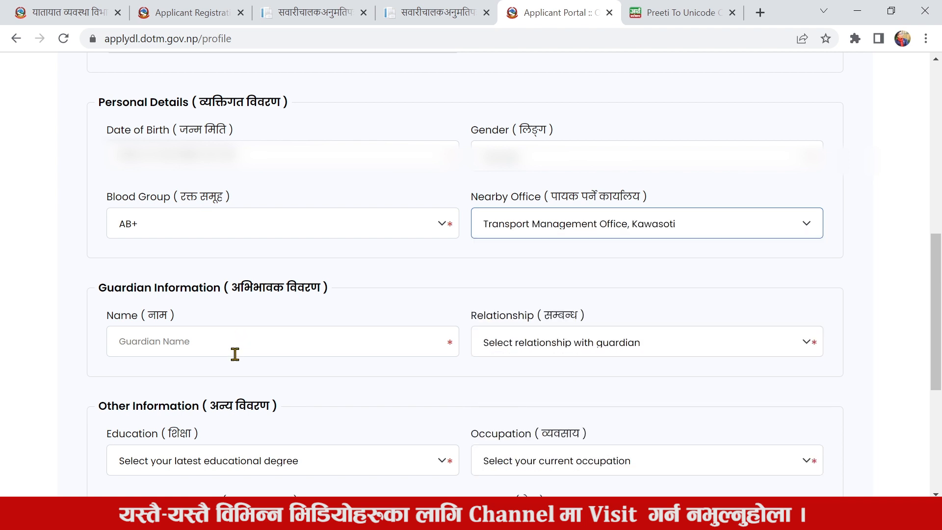
left_click(235, 354)
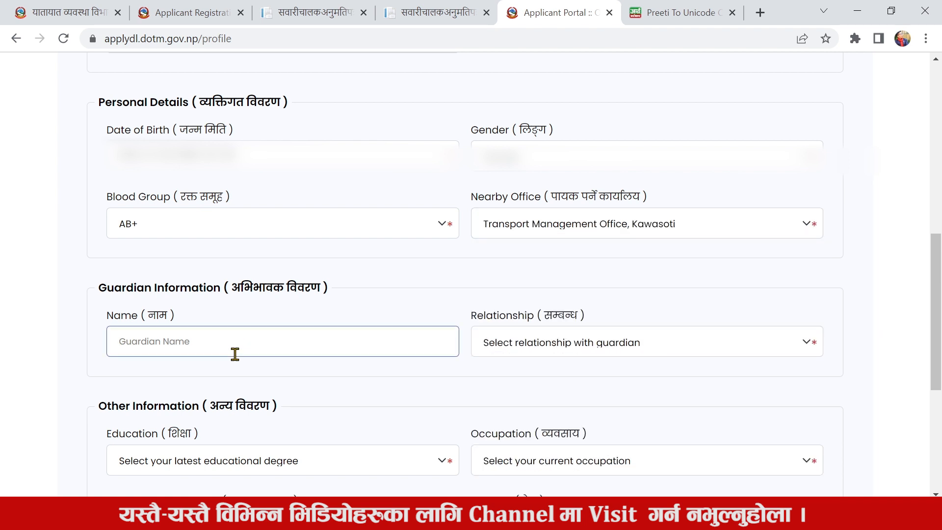
left_click(605, 351)
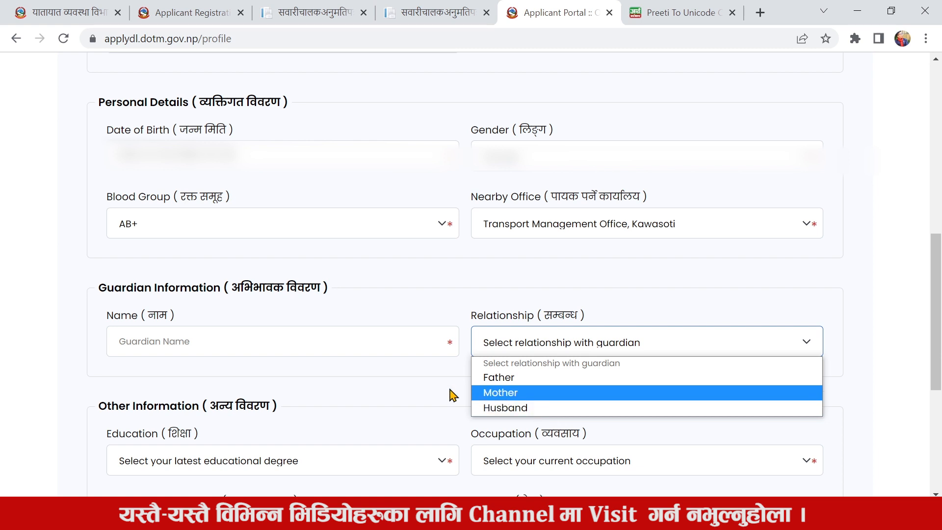
left_click(417, 393)
Set the education level to Basic in the Other Information section.
scroll(418, 393, "down", 5)
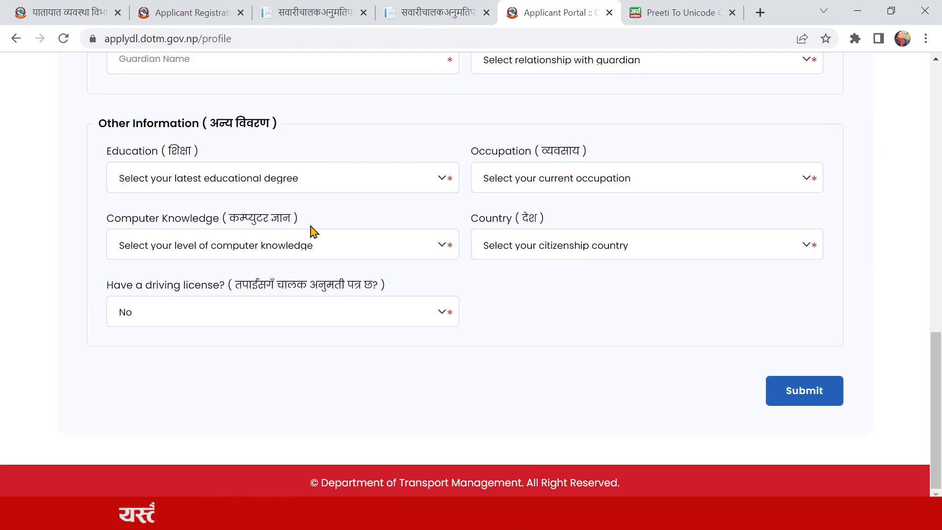
left_click(295, 189)
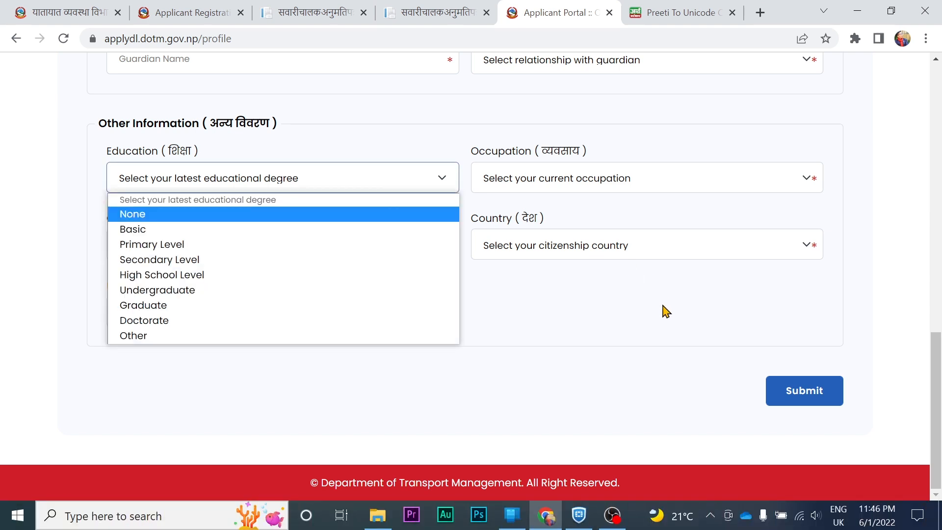
left_click(665, 350)
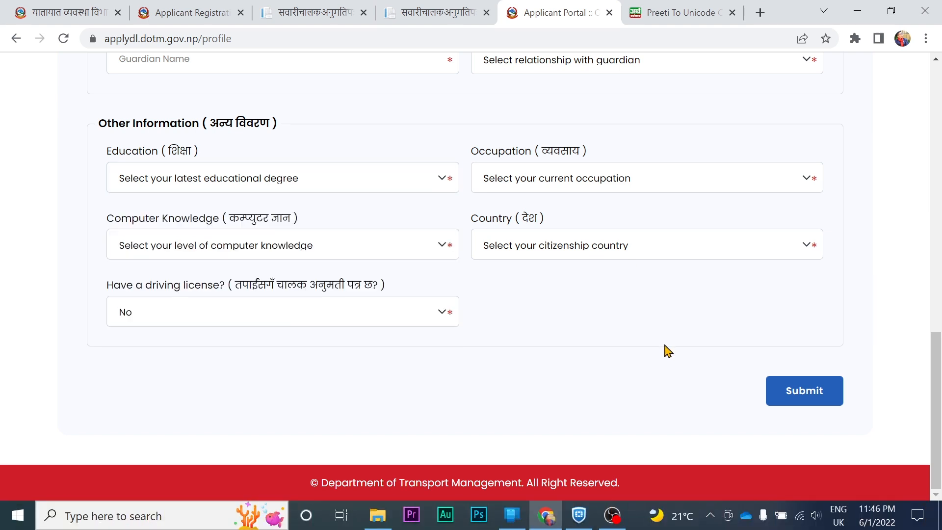
left_click(383, 183)
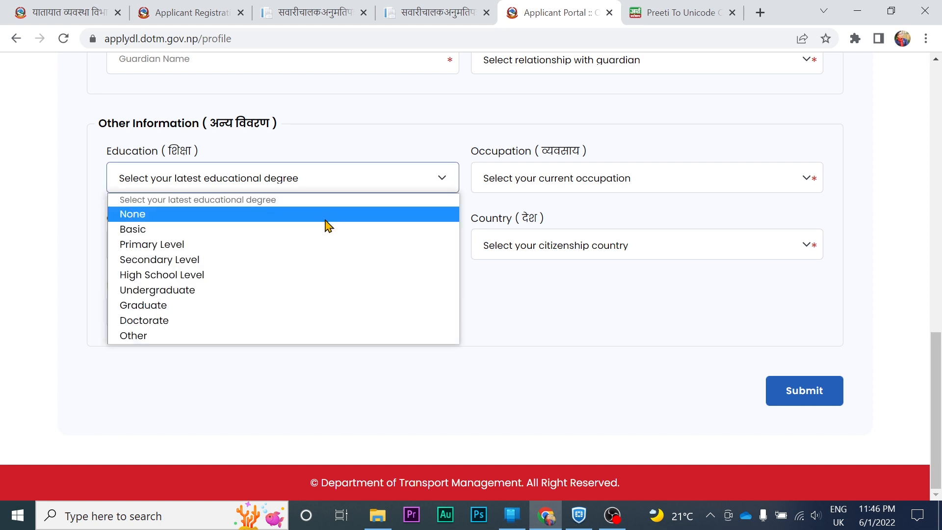
left_click(324, 230)
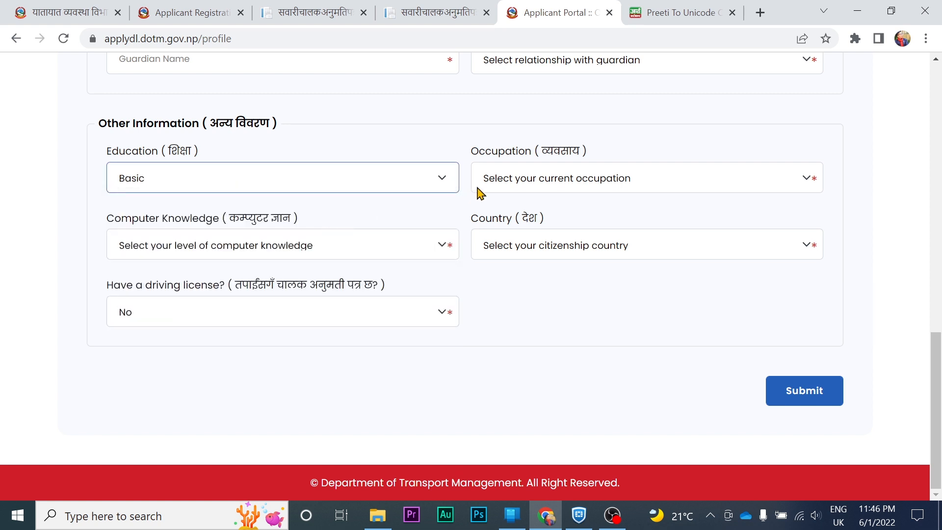
Set the occupation to Other and the computer knowledge level to Basic.
left_click(526, 186)
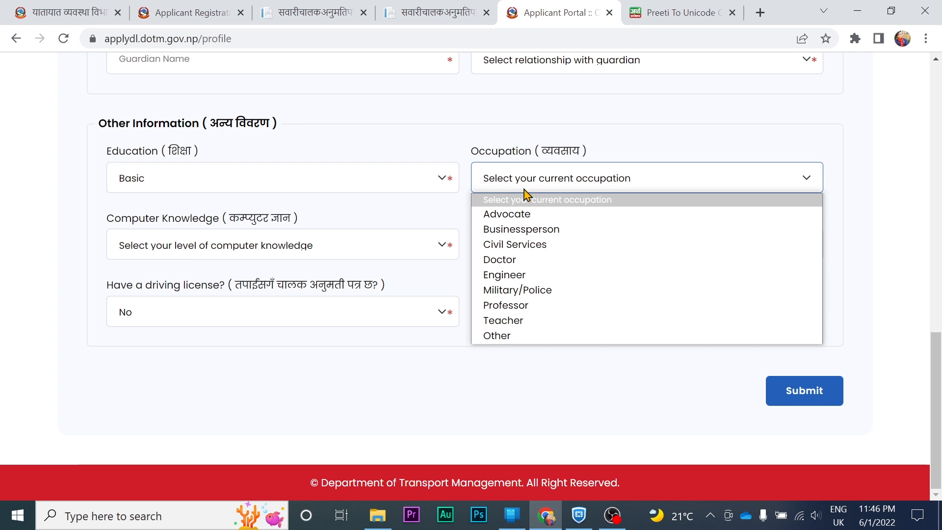
left_click(514, 337)
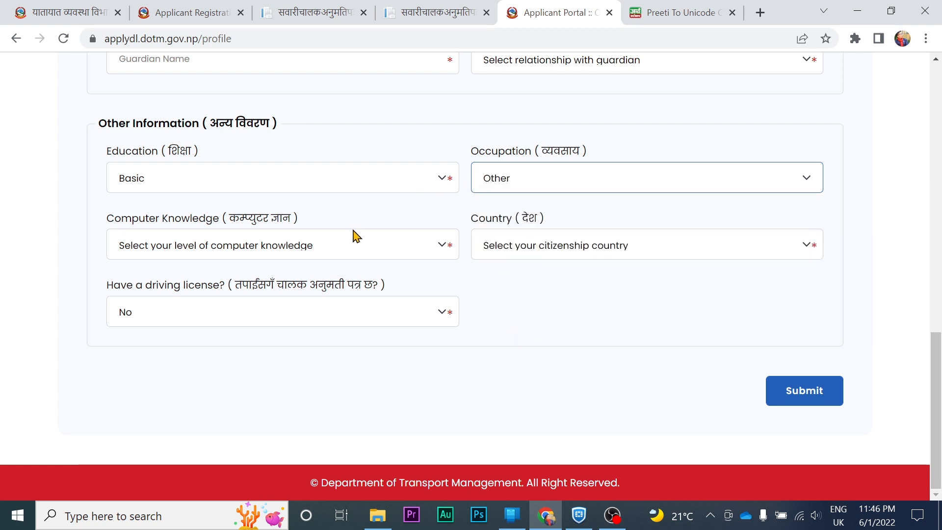
left_click(354, 248)
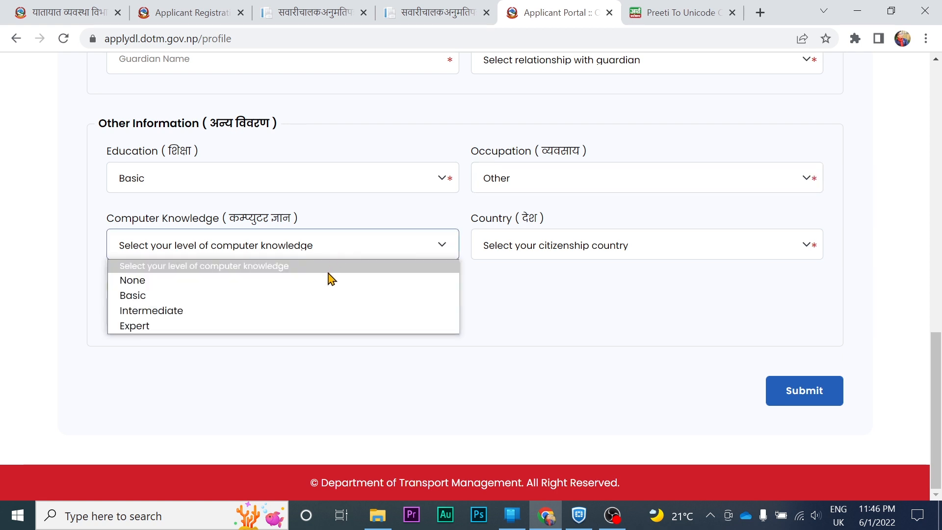
left_click(324, 296)
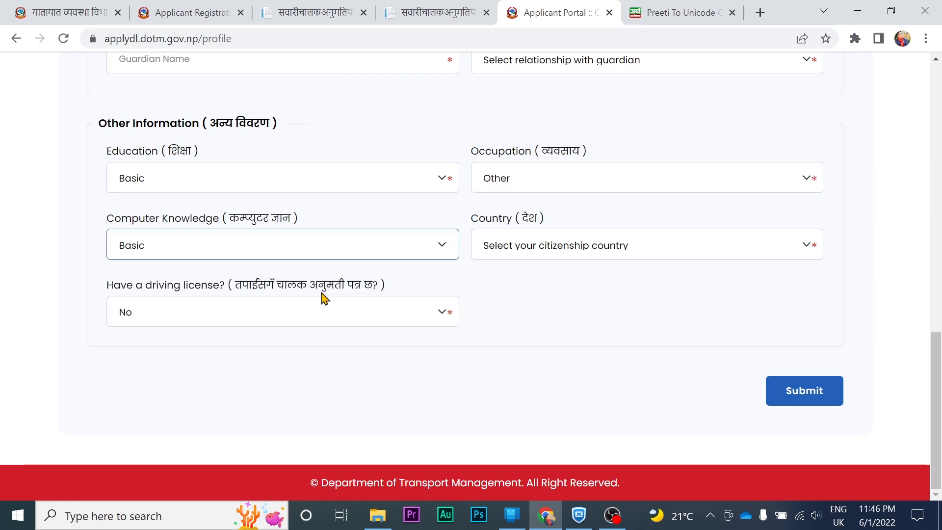
Set the citizenship country to Nepal and answer No to having a driving license.
left_click(550, 259)
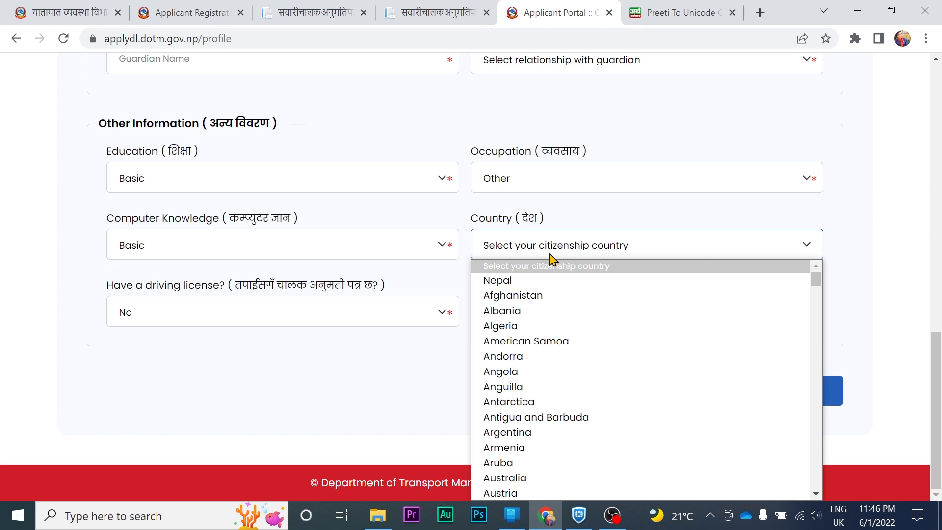
key("Down")
left_click(550, 259)
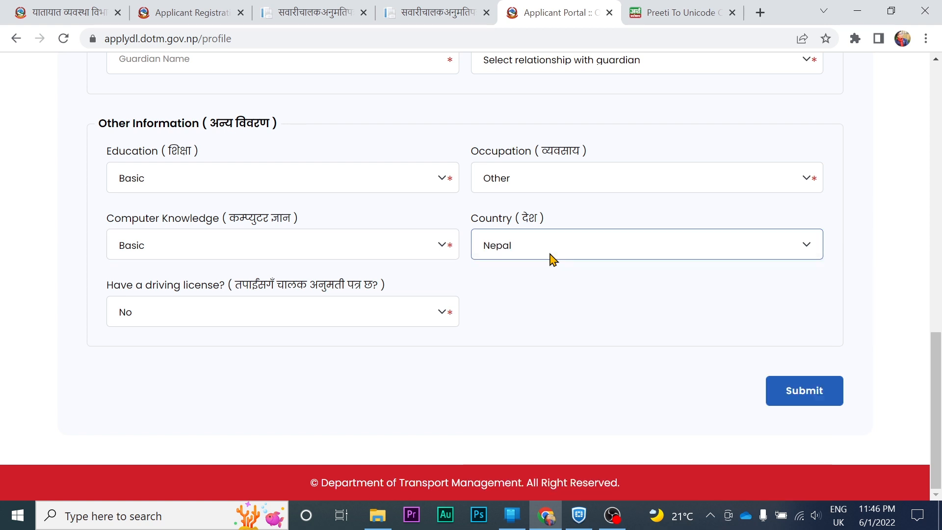
left_click(287, 319)
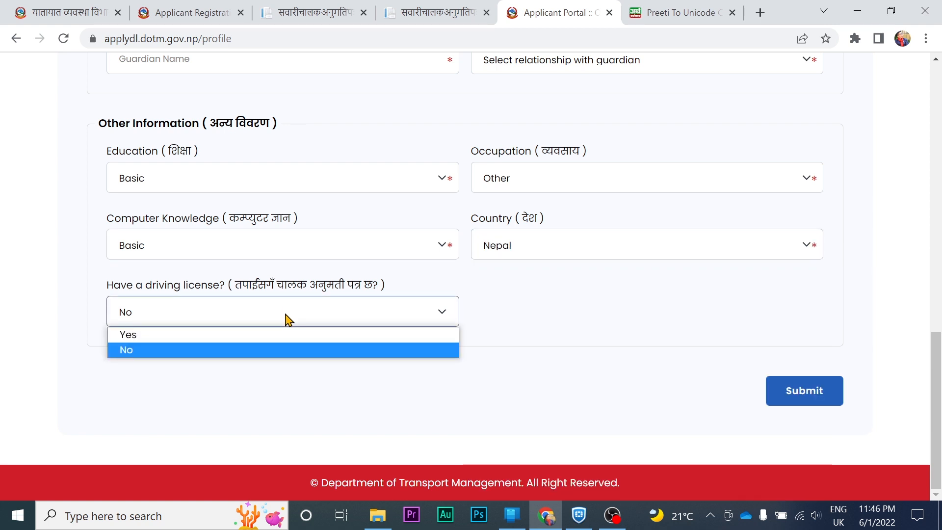
left_click(249, 354)
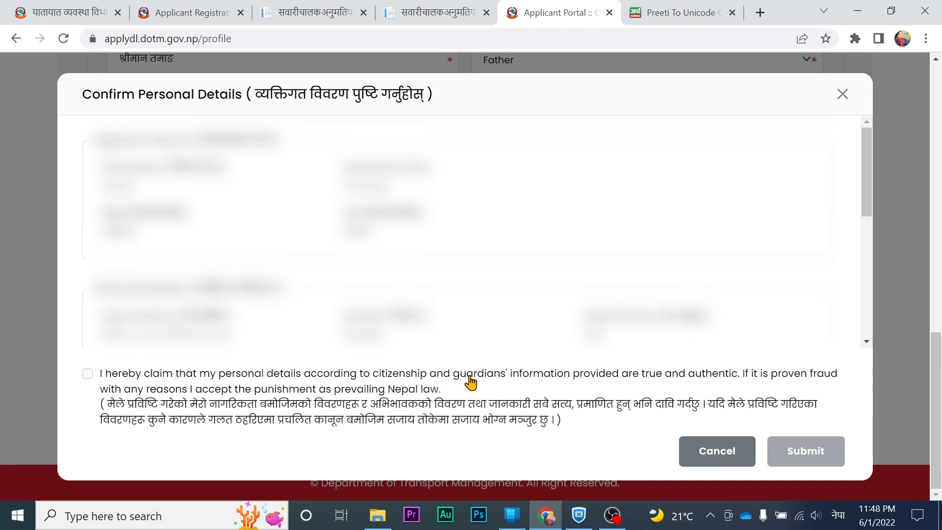
Accept the declaration that the personal details are true and submit the confirmed profile.
left_click(86, 376)
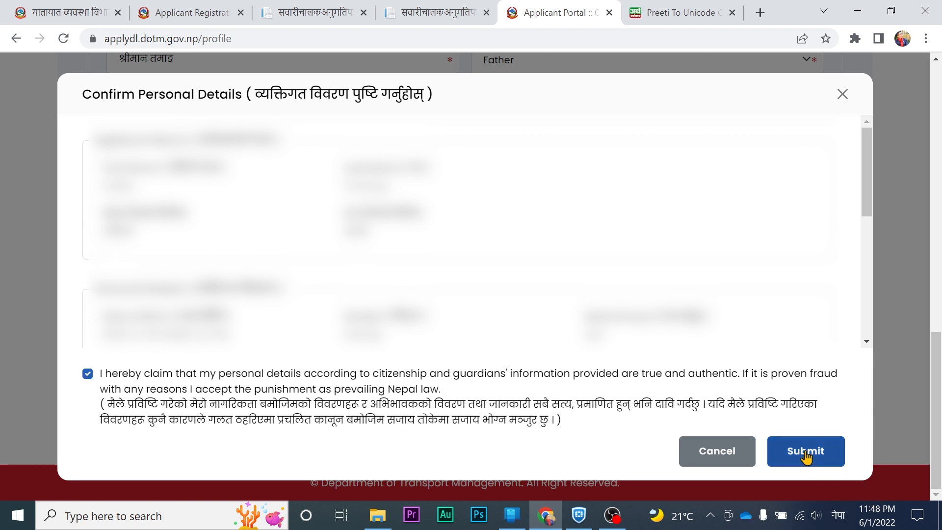
left_click(806, 452)
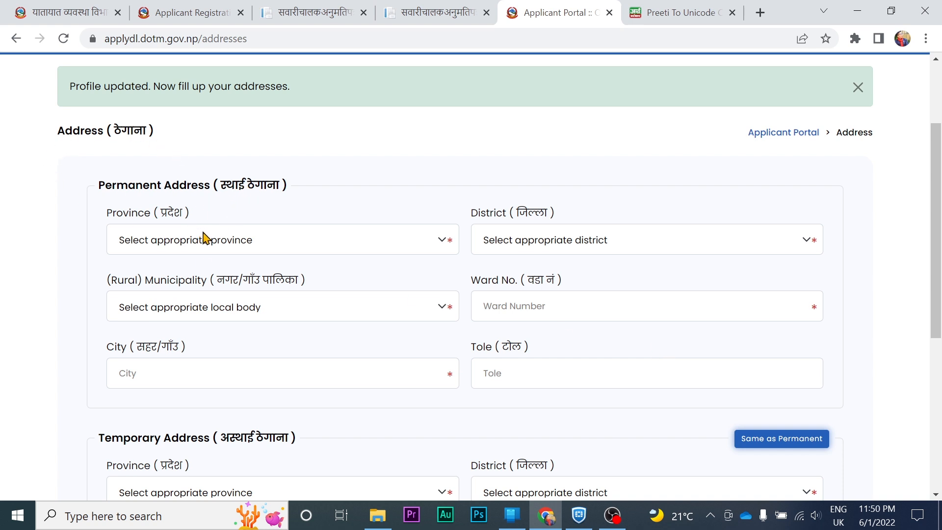
Set the permanent address province to Bagmati and open the district choices.
left_click(225, 245)
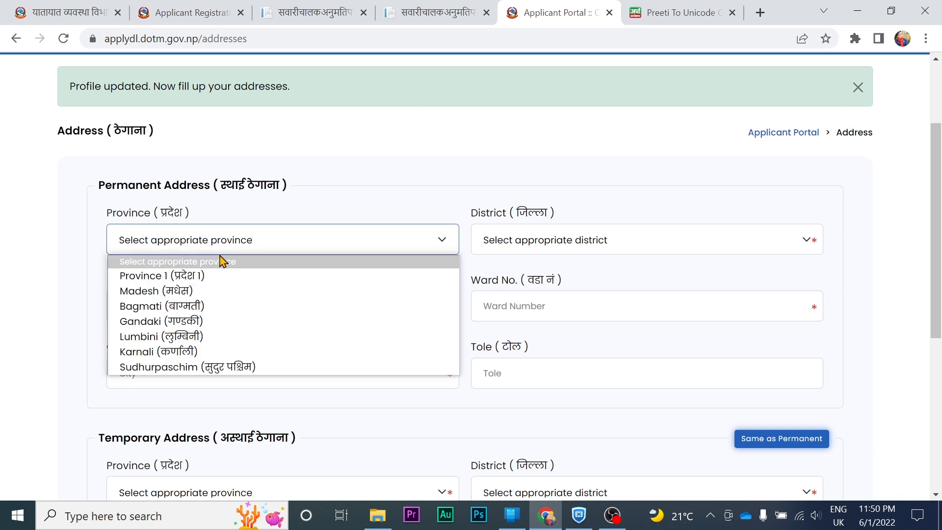
left_click(210, 307)
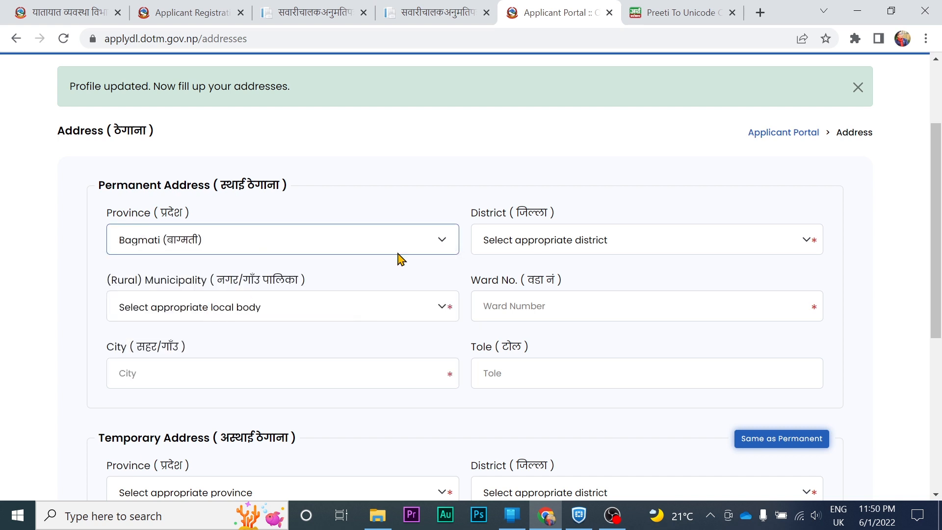
left_click(523, 241)
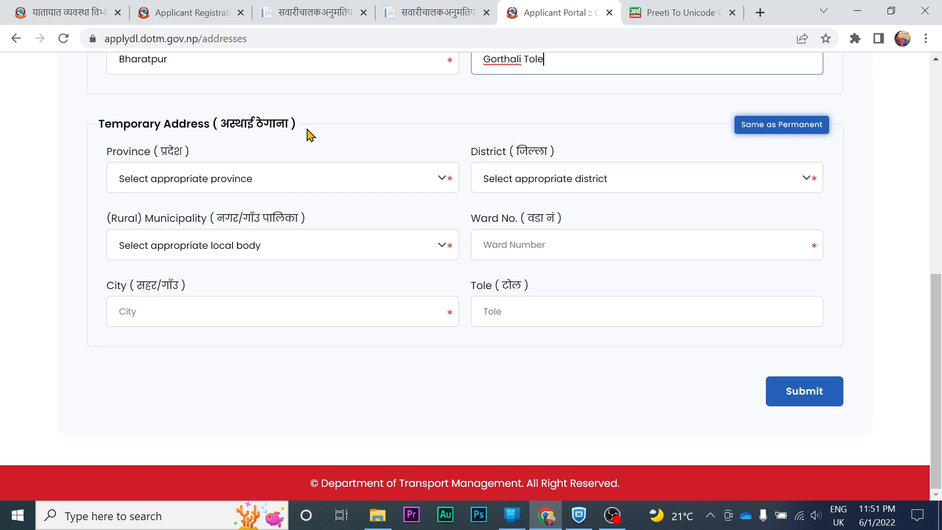
Fill the temporary address with the same details as the permanent address and submit the address form for confirmation.
left_click(770, 125)
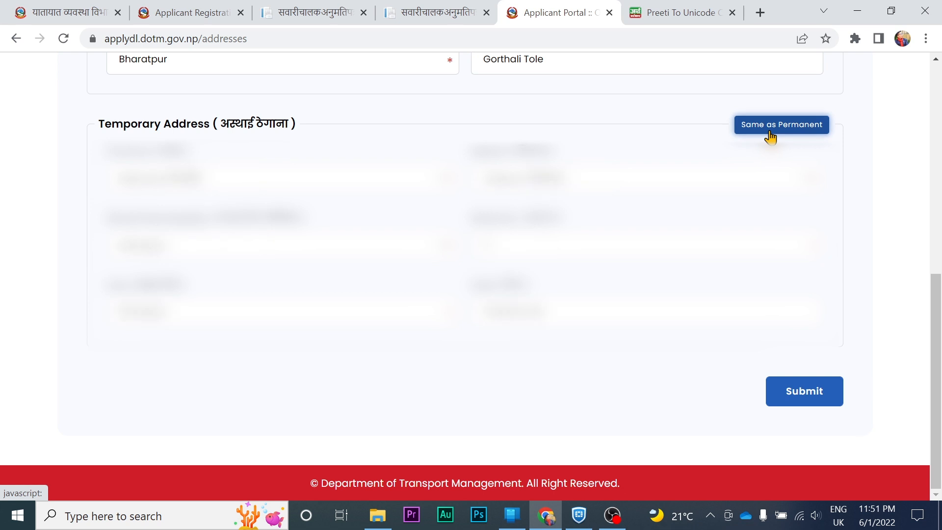
left_click(797, 407)
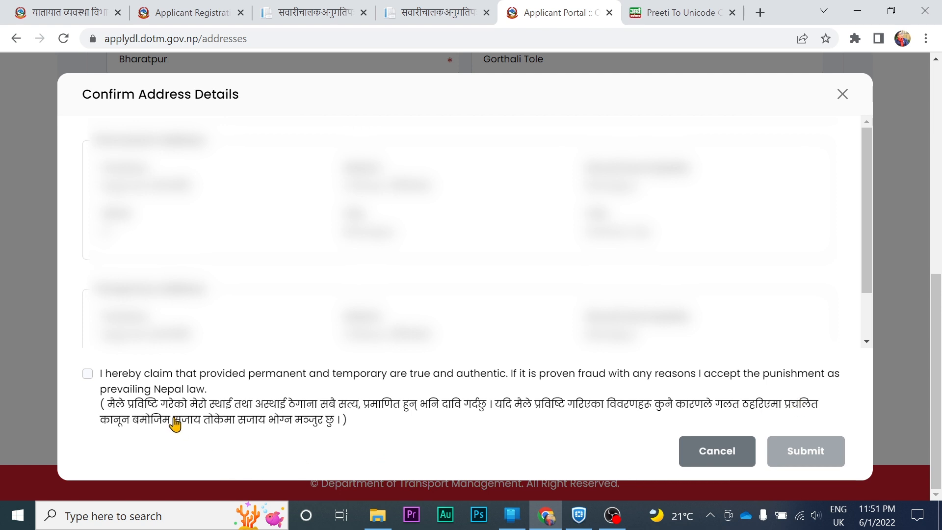
Accept the declaration that the permanent and temporary addresses are true and submit the confirmed address details.
left_click(89, 375)
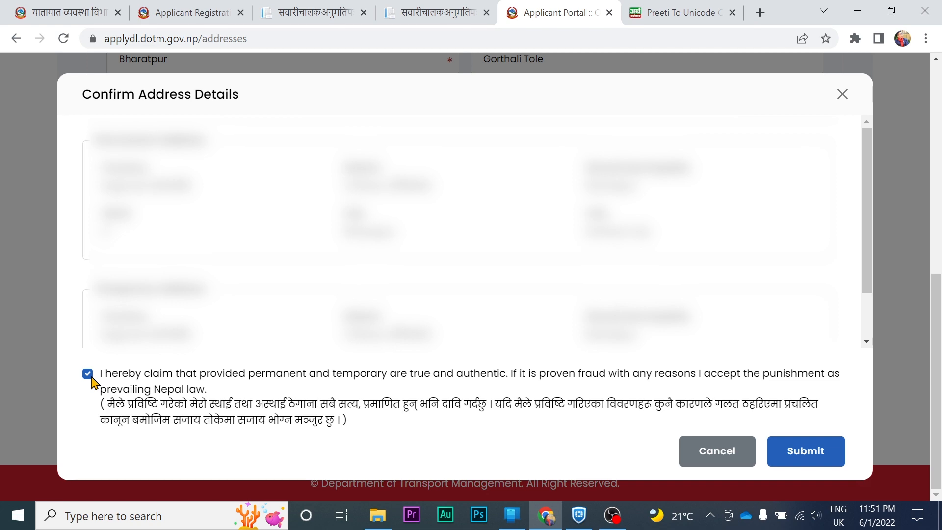
left_click(799, 457)
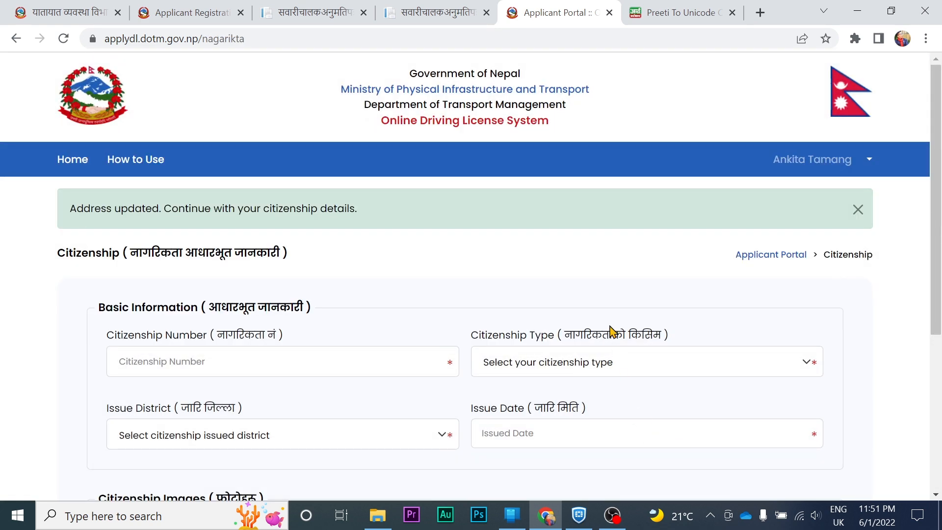
Review the citizenship form's number, type, issue district, issue date and front and back image fields.
scroll(611, 324, "down", 5)
scroll(613, 322, "up", 3)
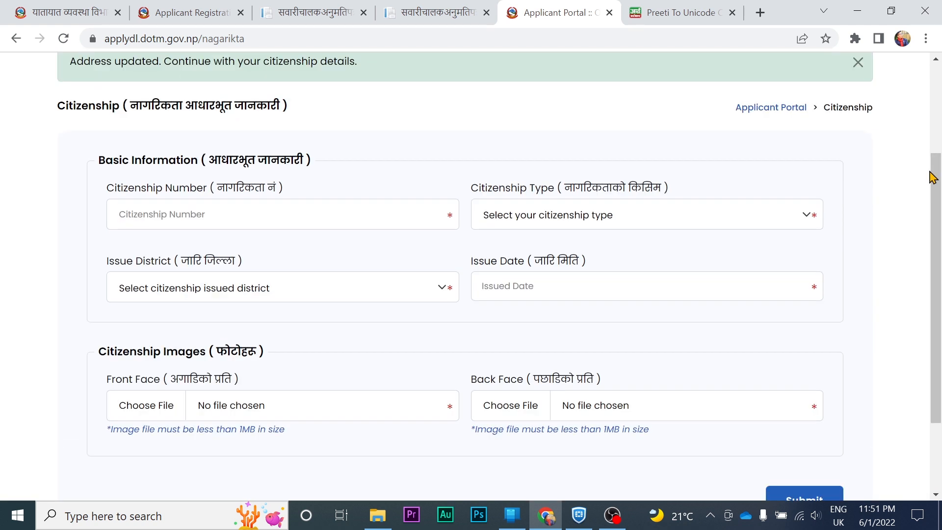
left_click(255, 213)
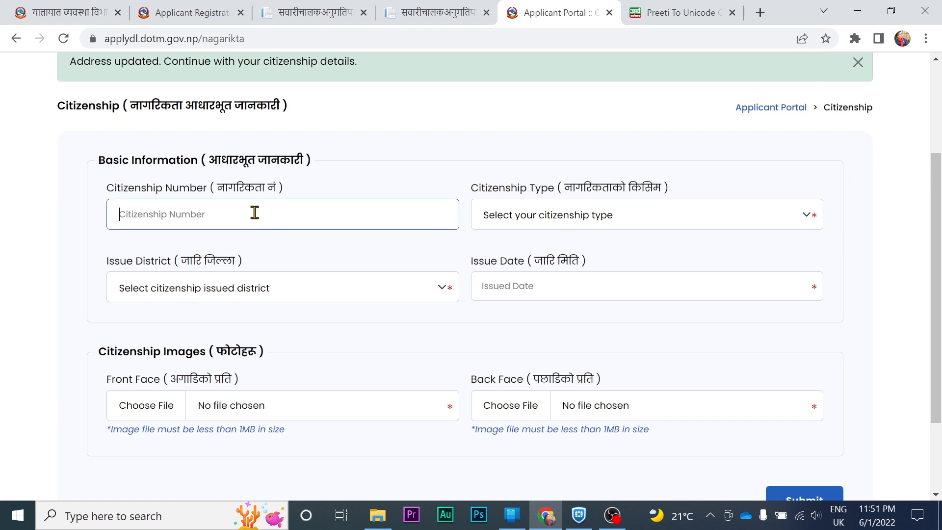
left_click(632, 226)
left_click(631, 226)
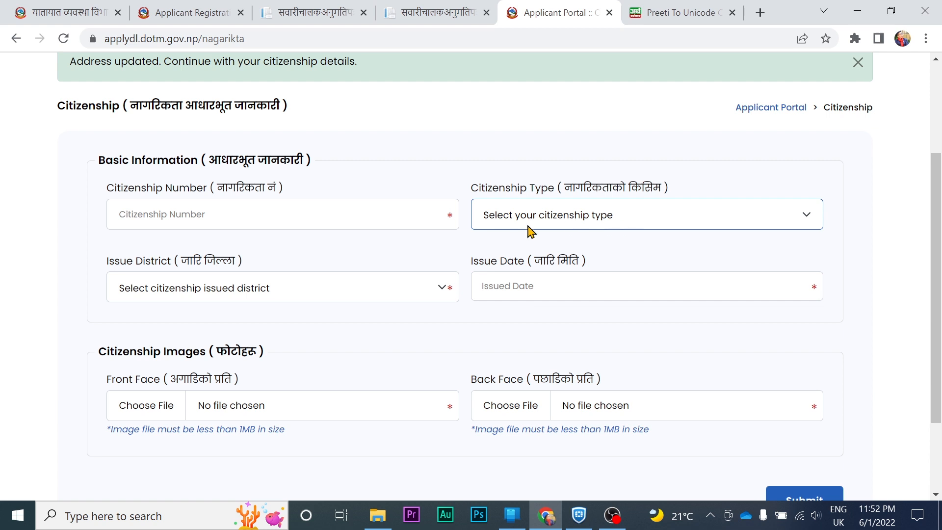
left_click(301, 297)
left_click(301, 297)
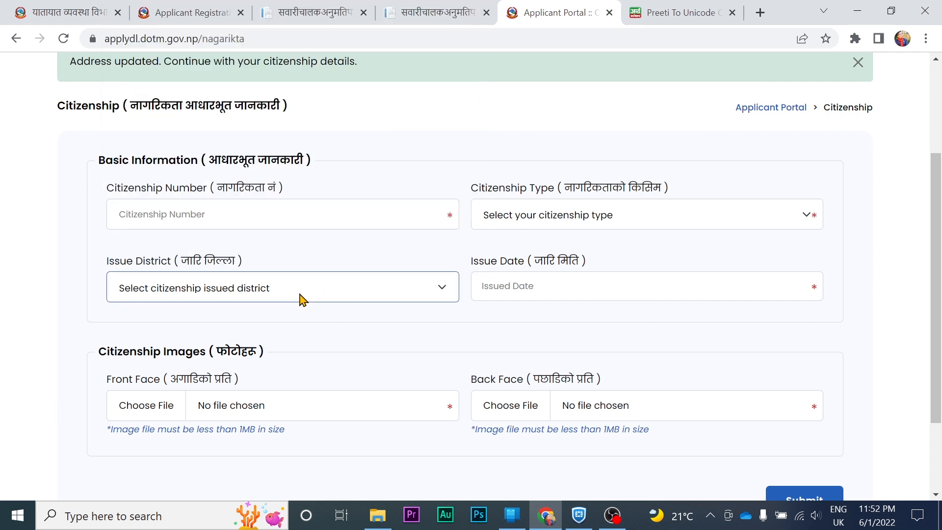
left_click(585, 294)
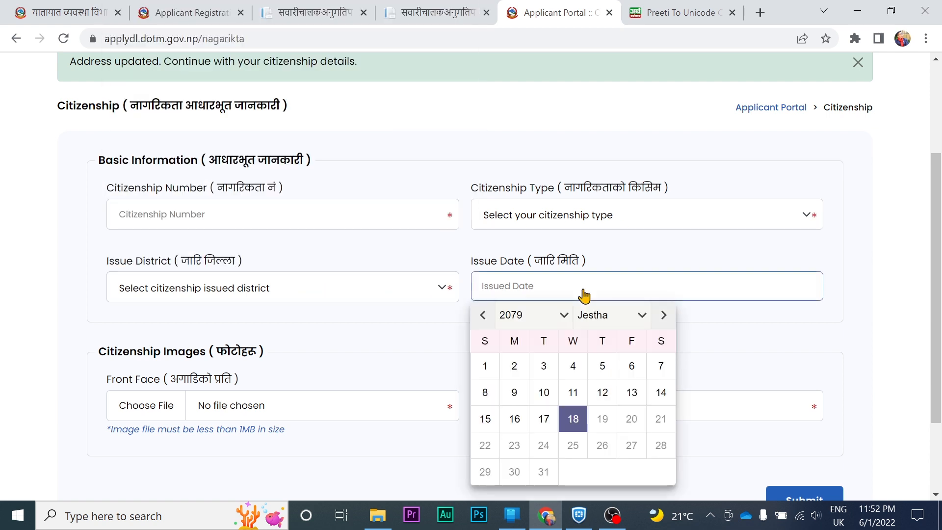
left_click(334, 321)
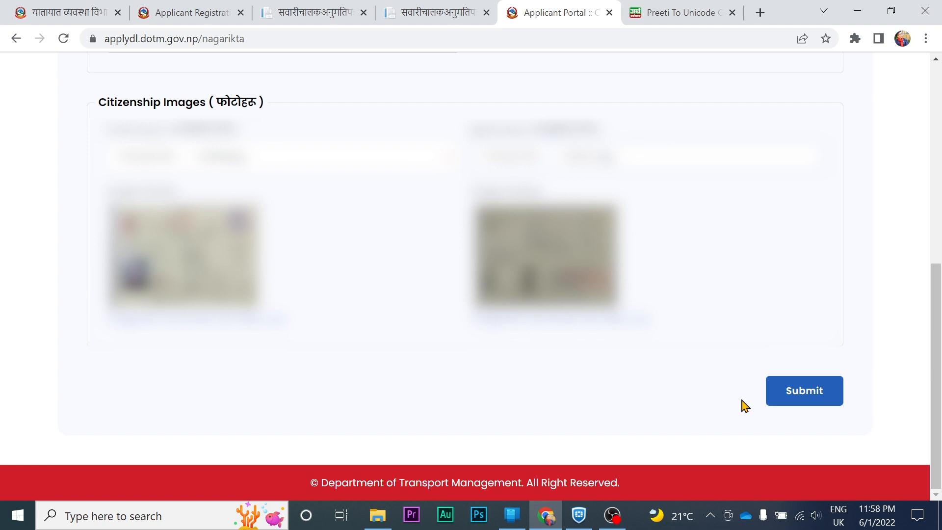
Submit the citizenship details with both images and confirm them by accepting the declaration of authenticity.
left_click(789, 395)
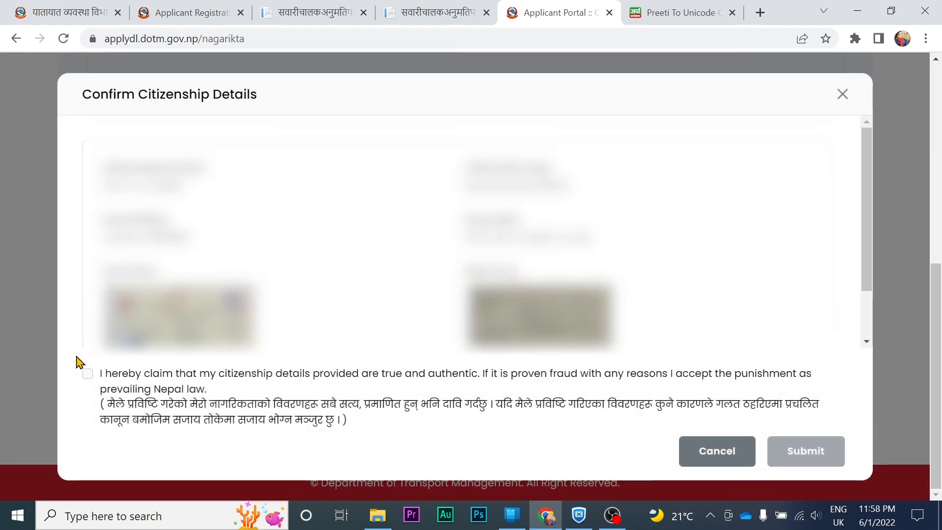
left_click(89, 375)
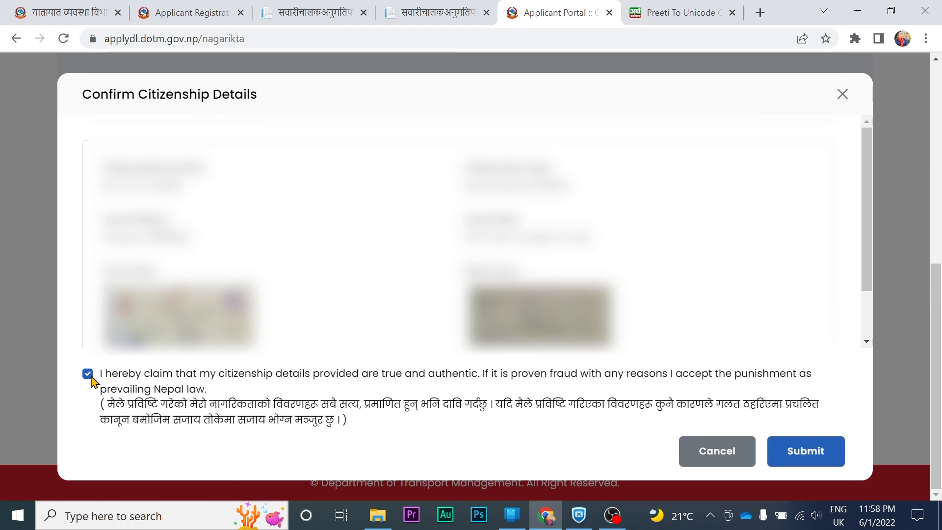
left_click(811, 455)
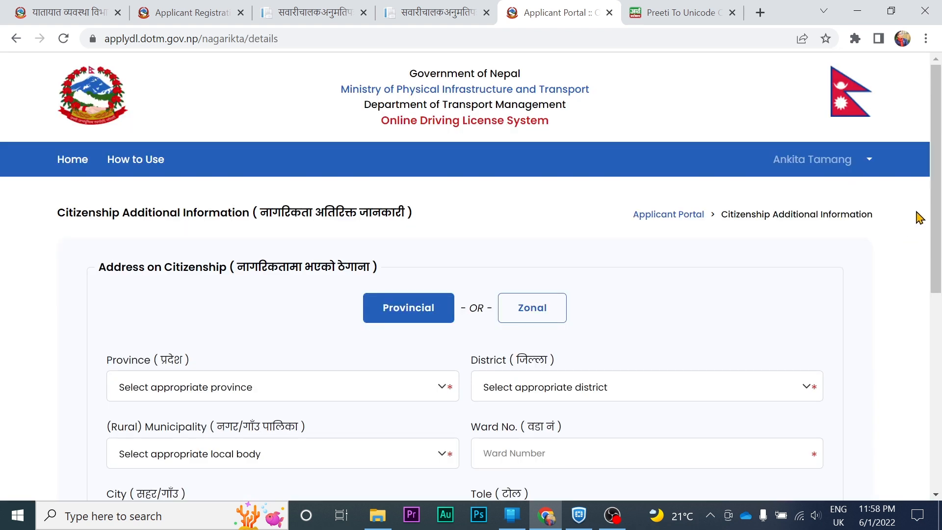
Choose the Zonal format for the address on citizenship and fill in the zone, district, municipality, ward, city and tole.
scroll(938, 192, "down", 2)
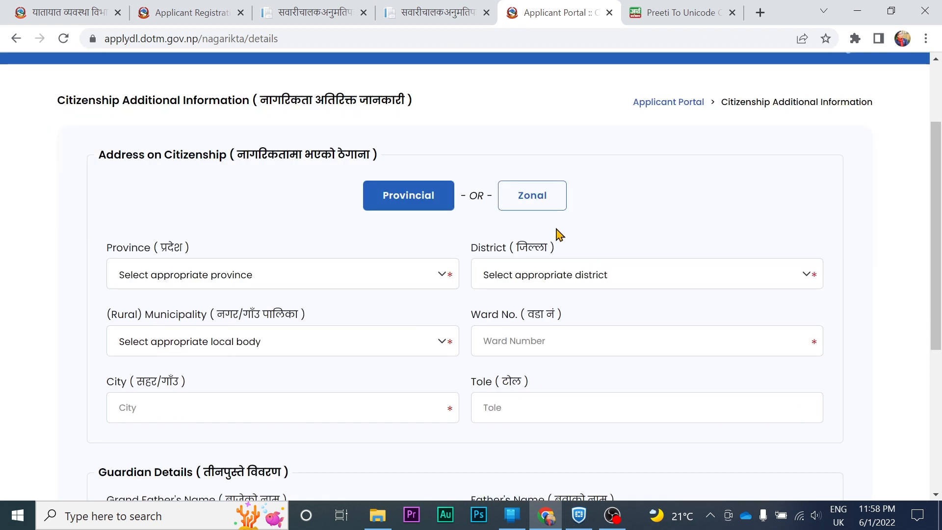
left_click(430, 203)
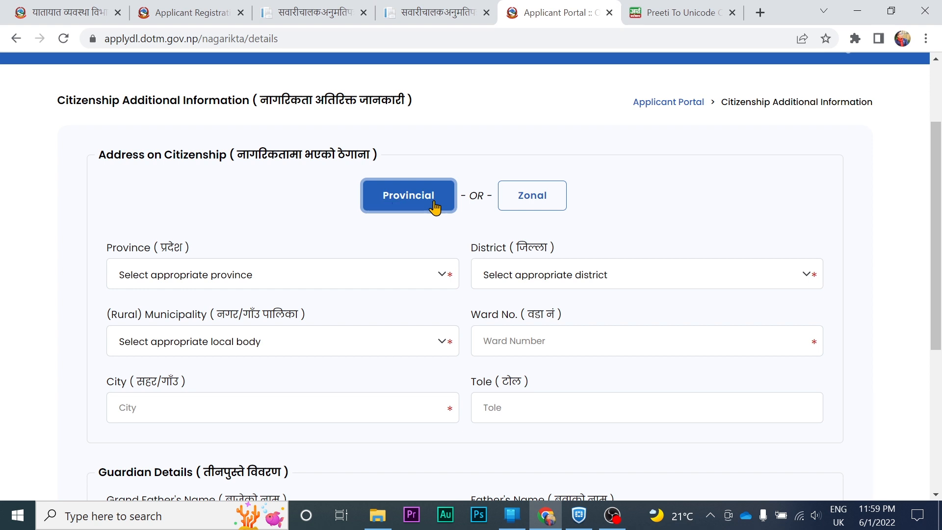
left_click(538, 212)
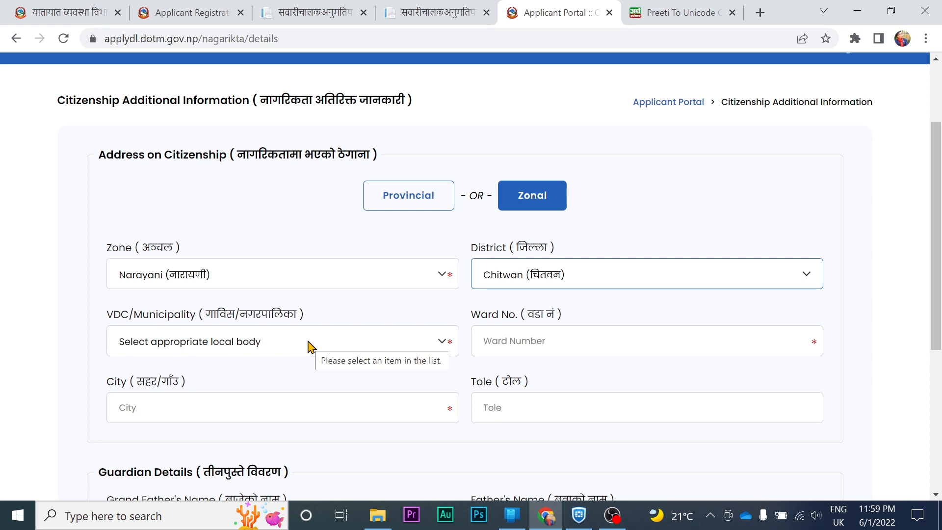
left_click(308, 342)
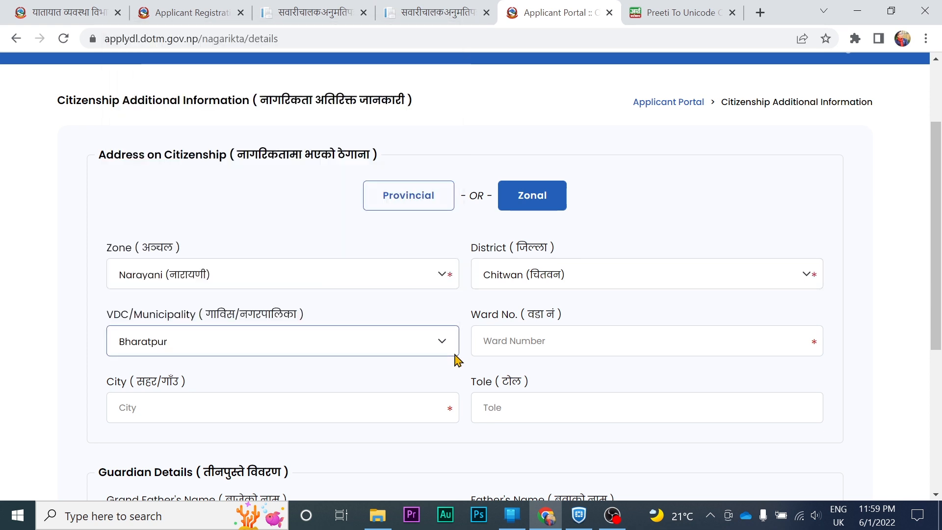
left_click(402, 414)
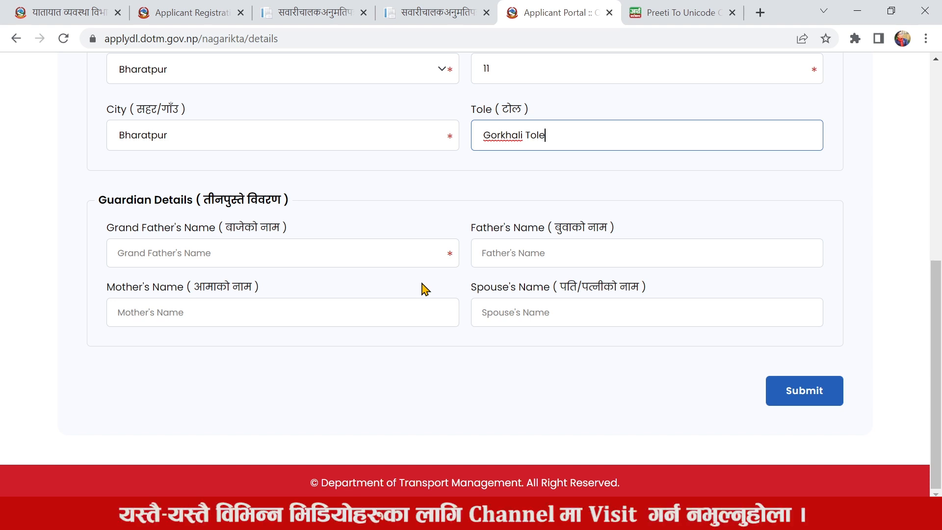
Fill in the guardian details with the names of the applicant's family members.
left_click(383, 302)
left_click(589, 318)
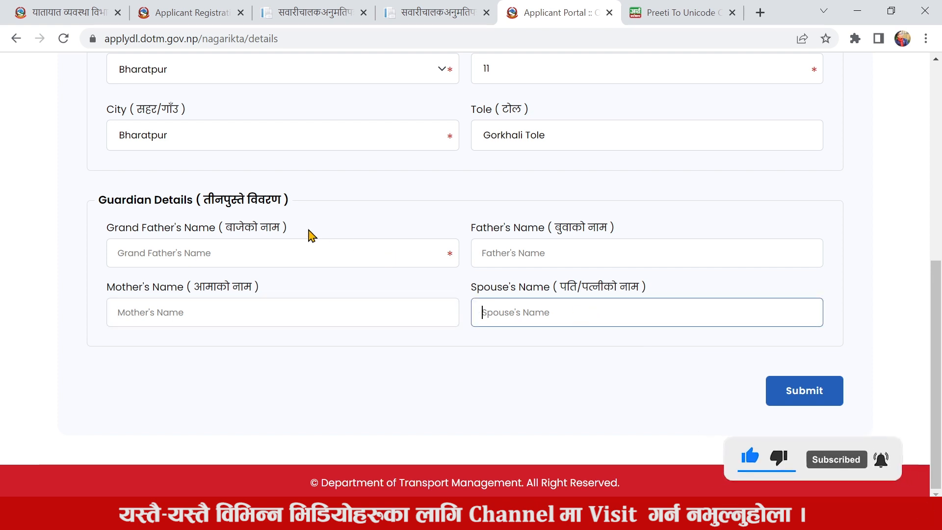
left_click(533, 252)
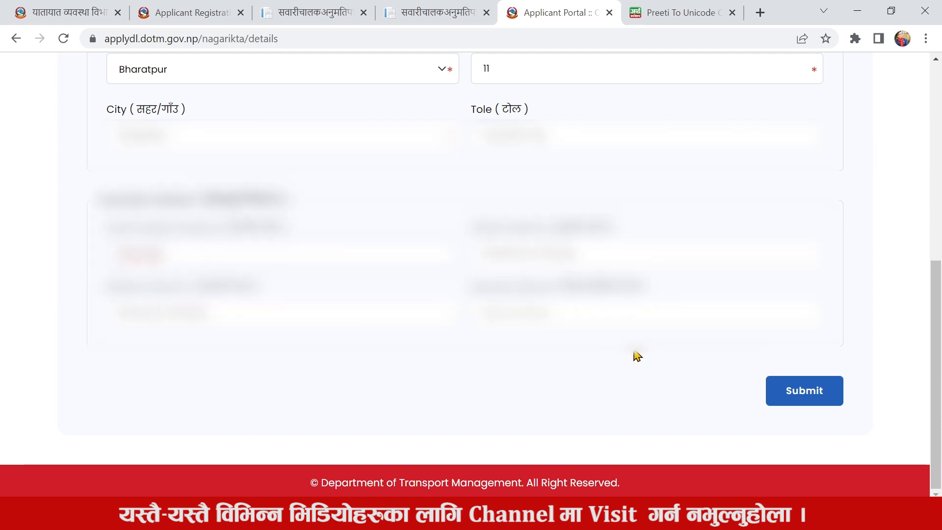
Submit the additional citizenship information and confirm it by accepting the declaration that the details are true.
left_click(814, 401)
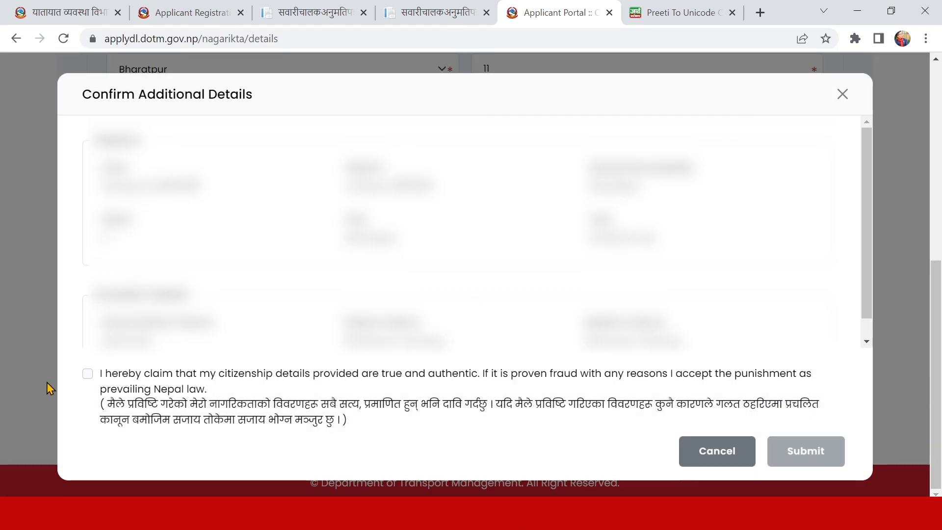
left_click(88, 374)
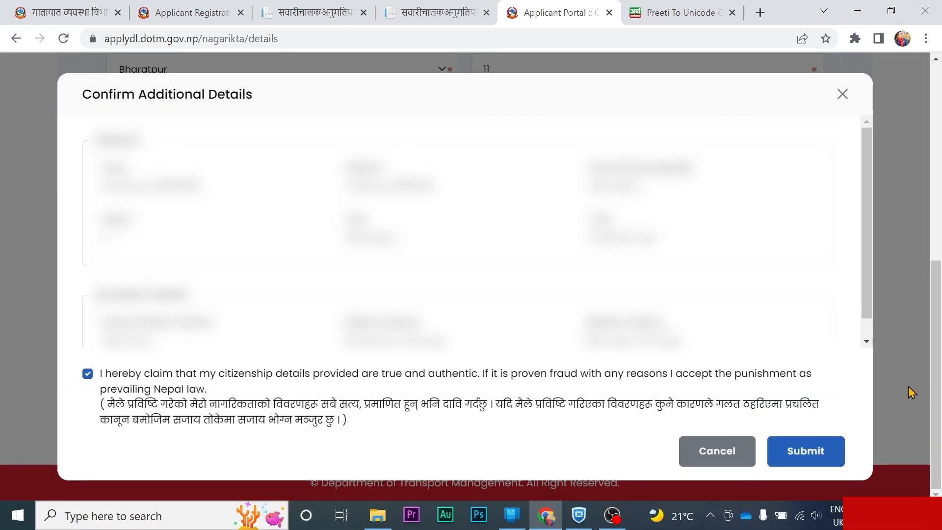
left_click(782, 462)
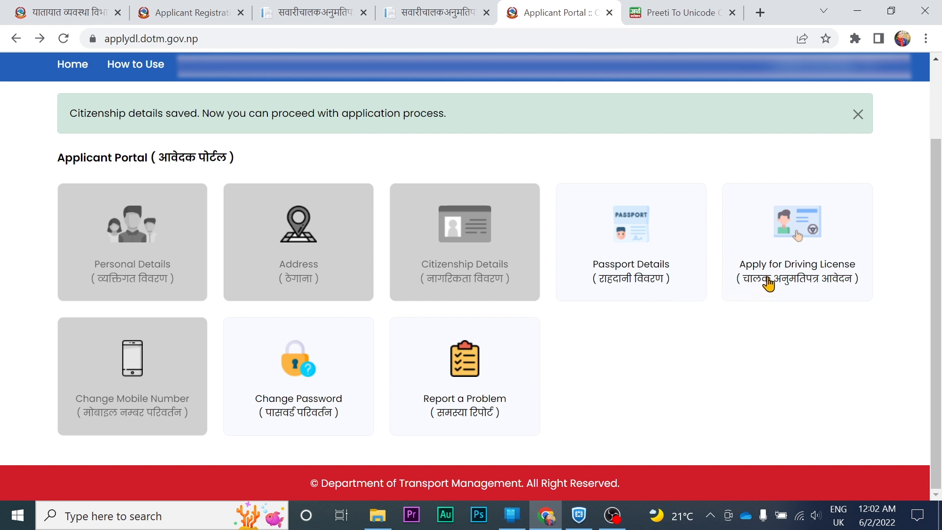
Start the driving license application and agree to its terms and conditions to reach the license category step.
left_click(812, 277)
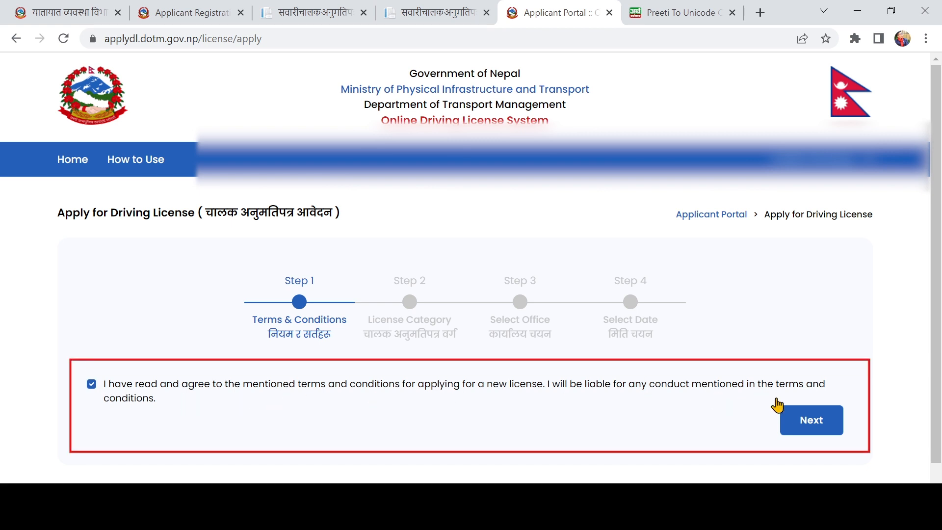
left_click(813, 434)
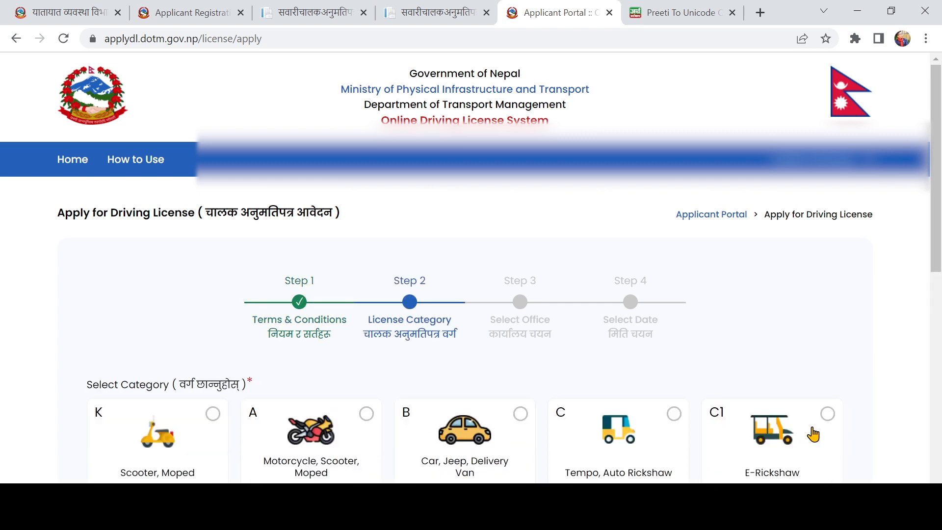
Choose license category K (Scooter, Moped) and proceed to the office selection.
scroll(813, 433, "down", 2)
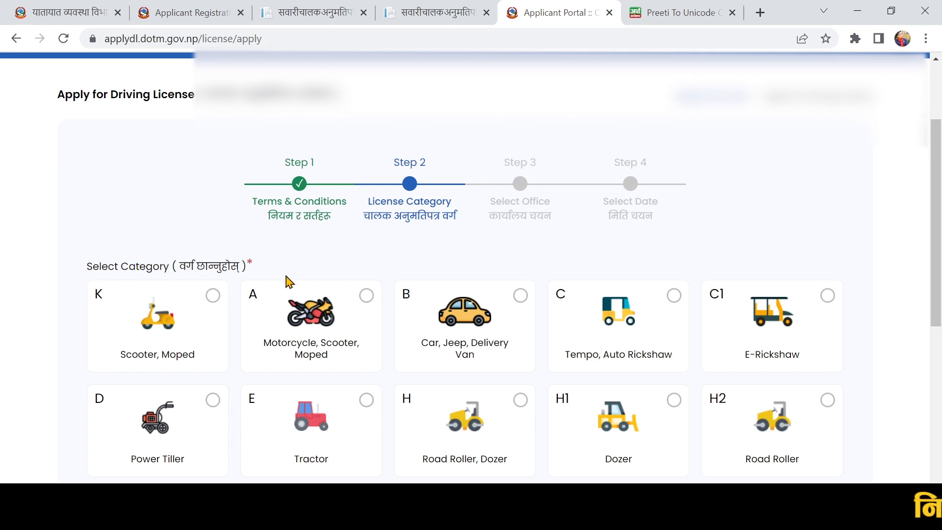
scroll(293, 284, "down", 1)
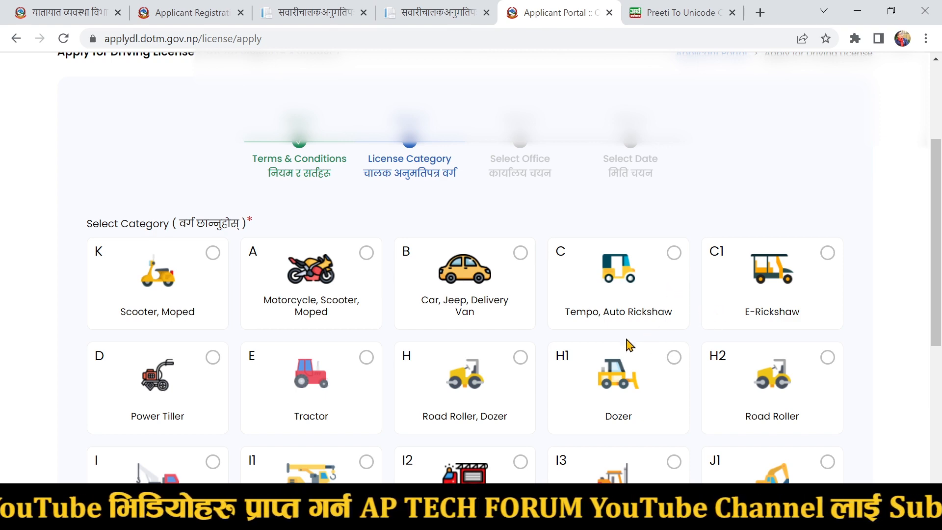
scroll(609, 358, "down", 5)
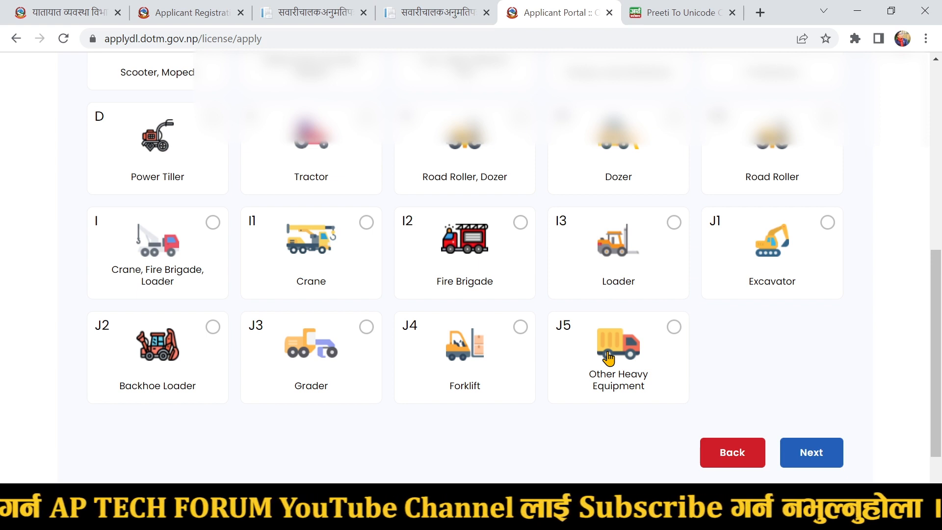
scroll(609, 361, "up", 7)
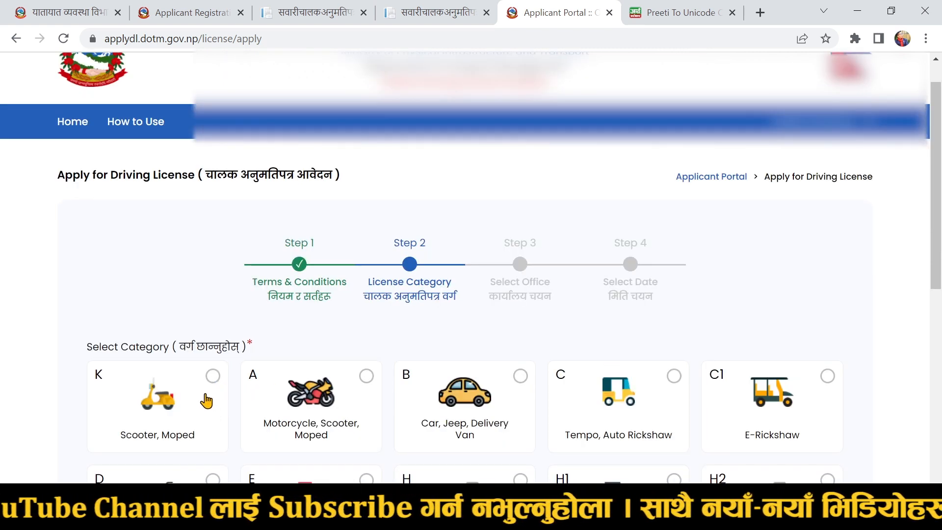
left_click(212, 377)
scroll(705, 340, "down", 1)
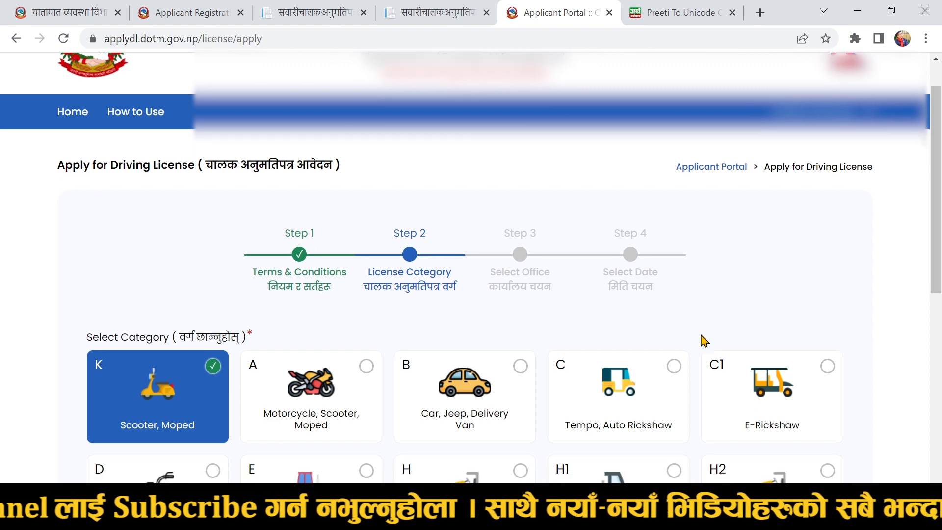
scroll(705, 340, "down", 8)
left_click(812, 383)
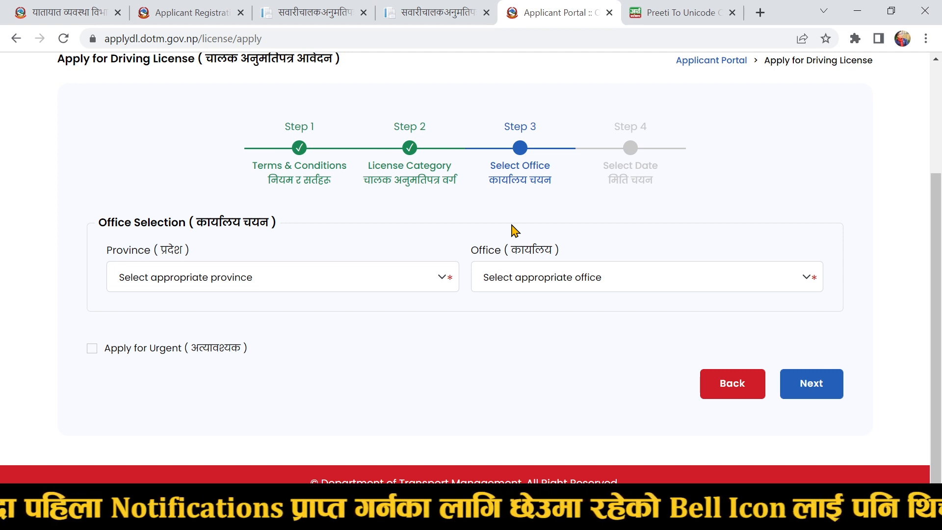
Set the office selection to Gandaki province and Transport Management Office, Kawasoti.
left_click(389, 284)
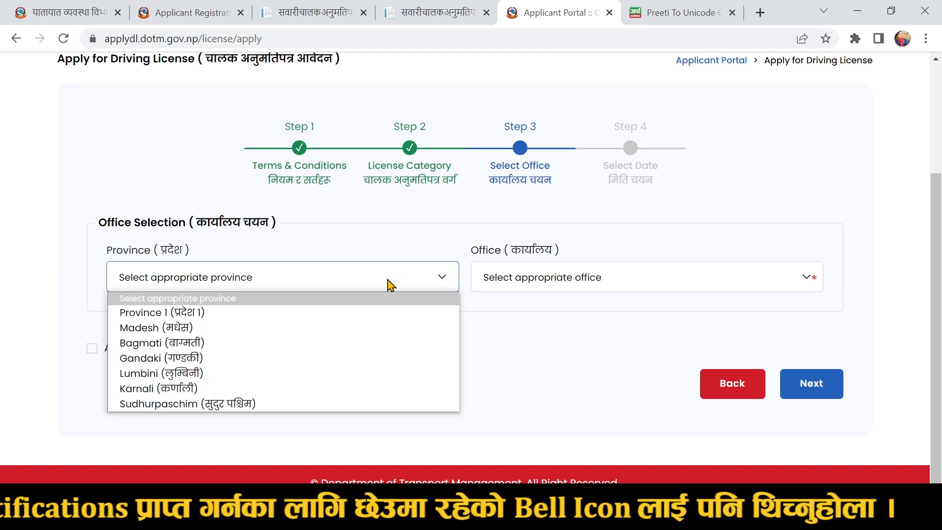
left_click(294, 347)
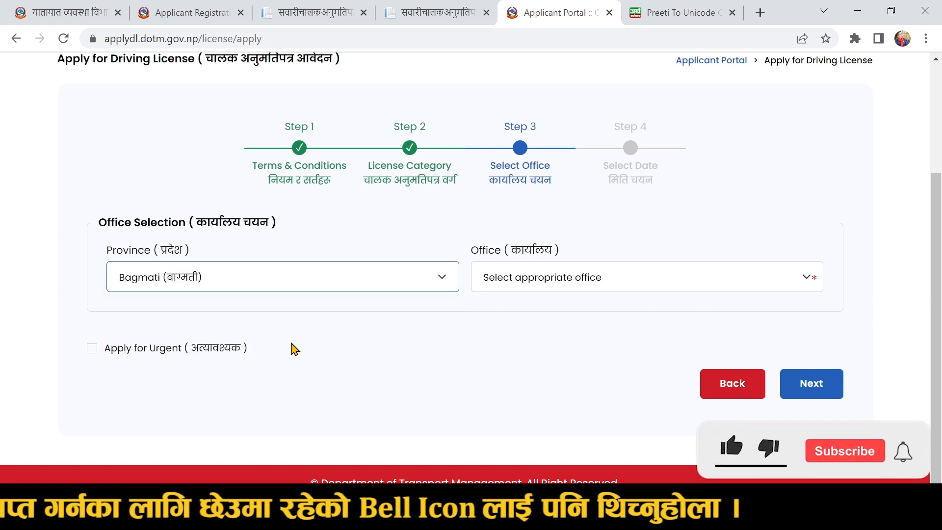
left_click(499, 281)
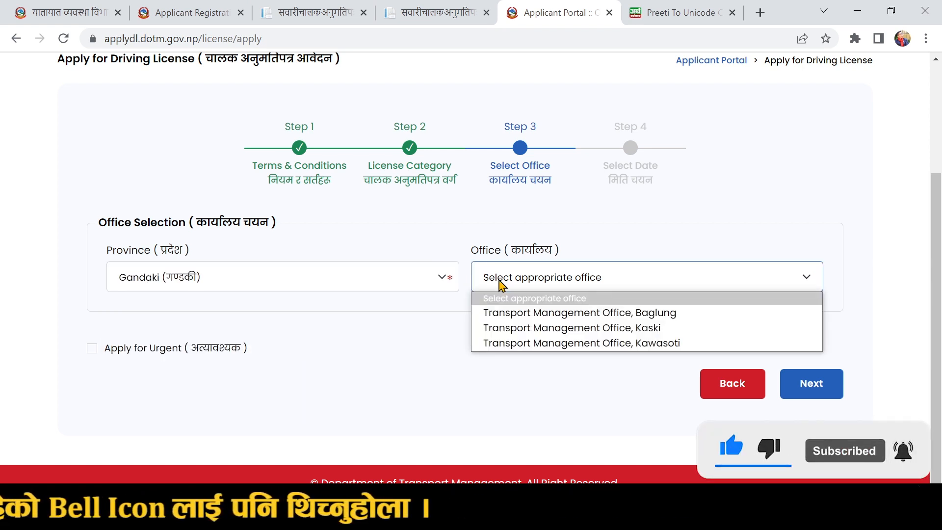
left_click(548, 344)
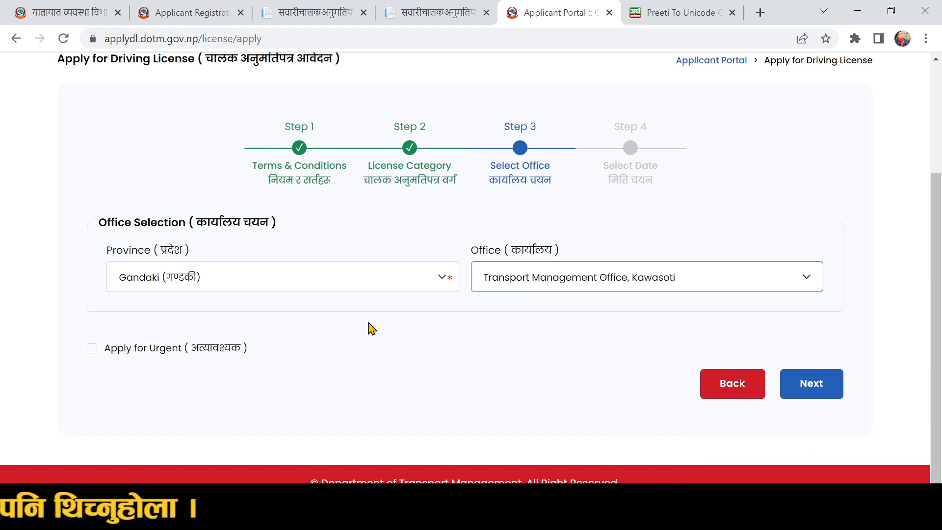
left_click(92, 349)
scroll(438, 362, "down", 1)
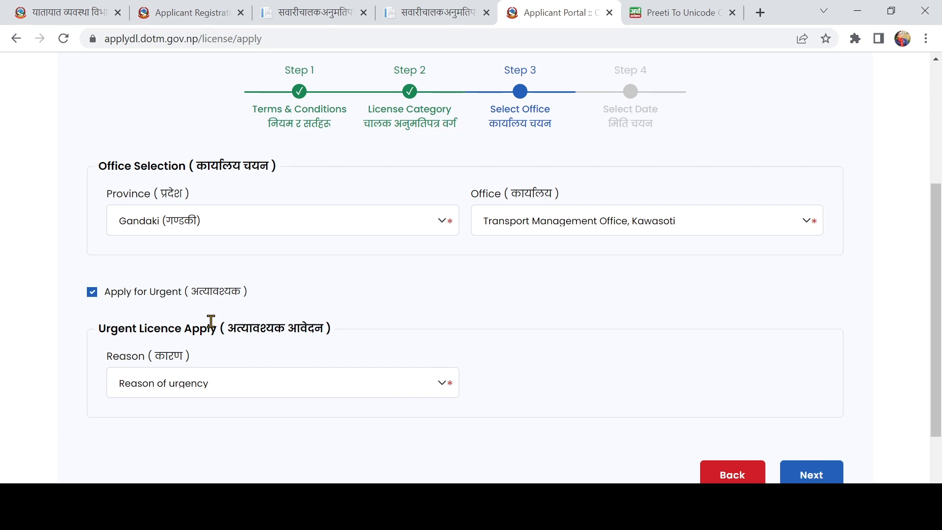
left_click(222, 390)
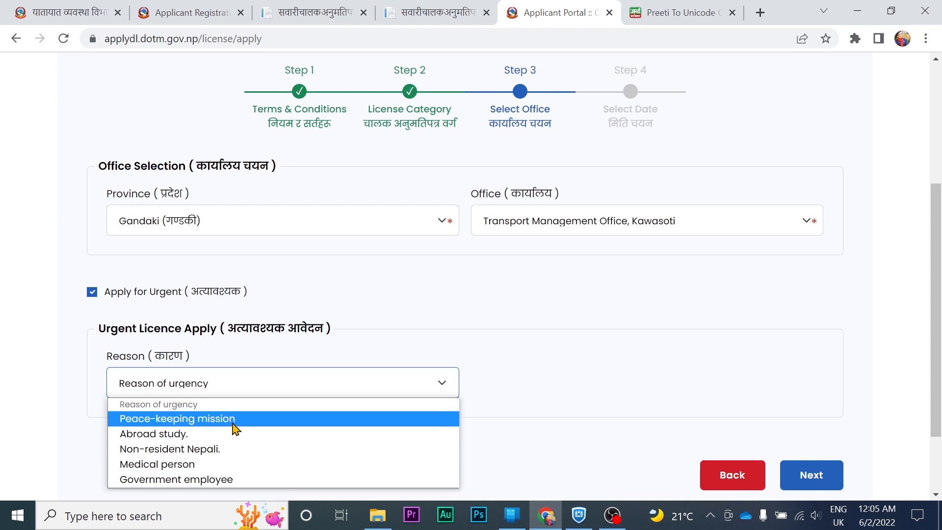
left_click(92, 293)
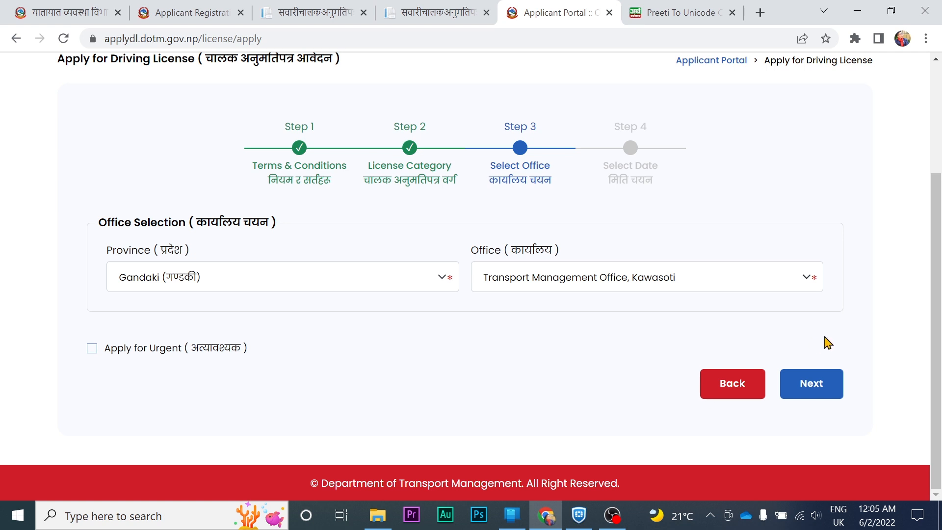
left_click(812, 391)
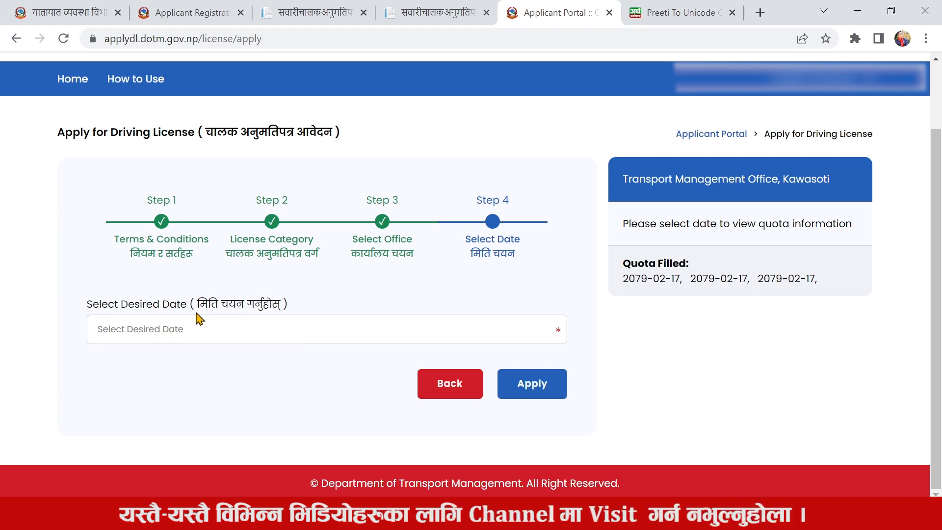
left_click(237, 339)
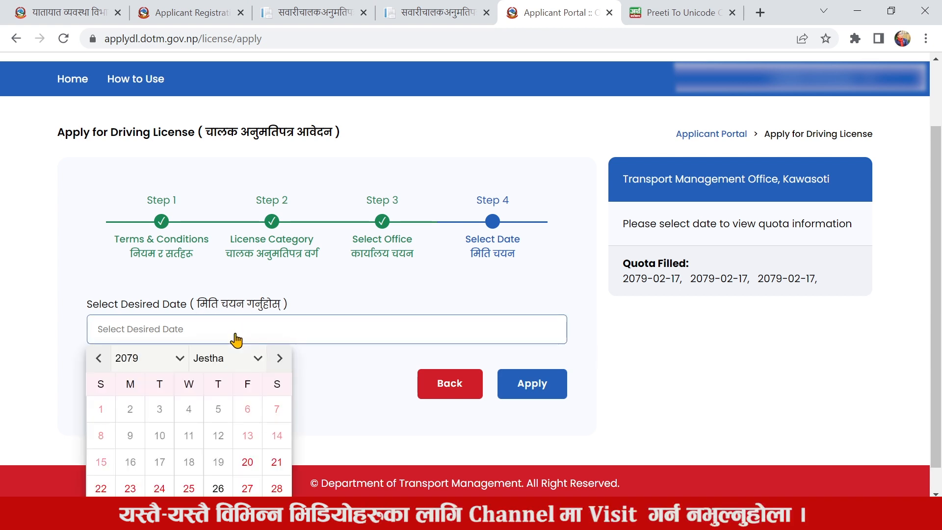
scroll(485, 292, "down", 1)
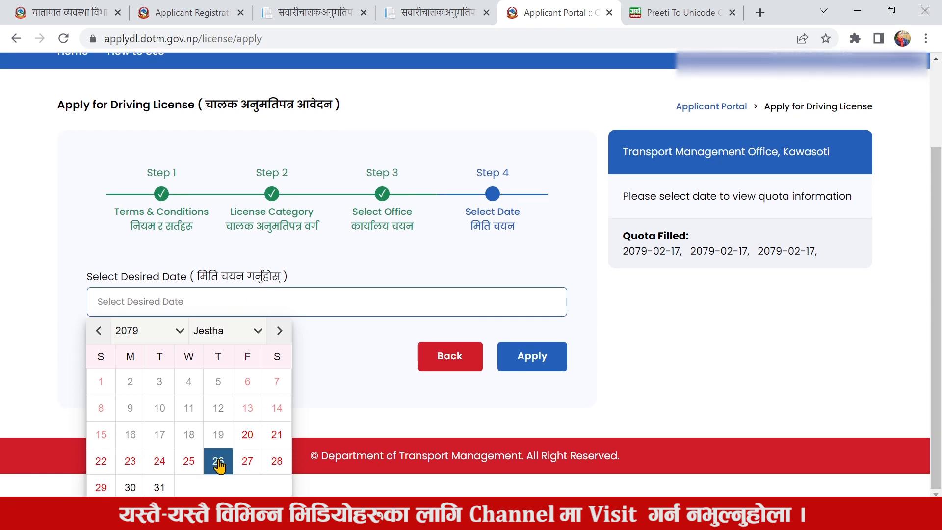
left_click(131, 488)
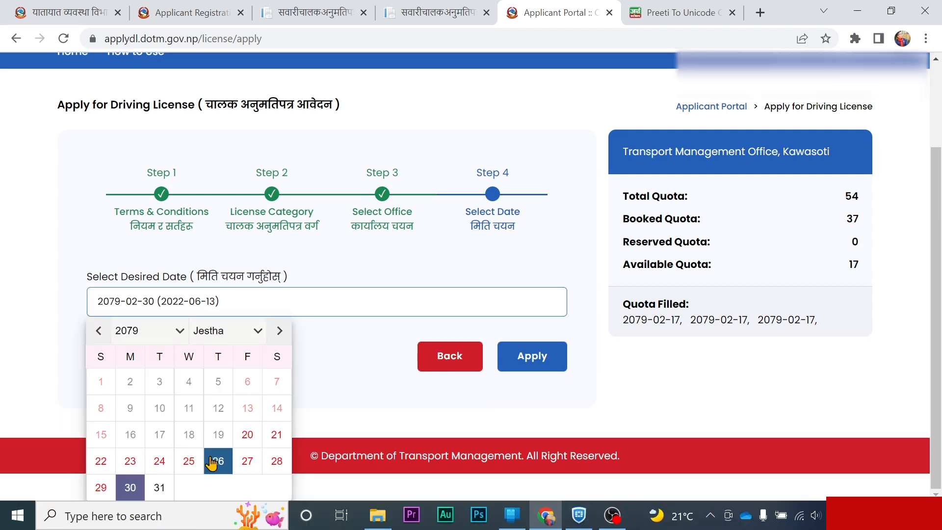
left_click(217, 464)
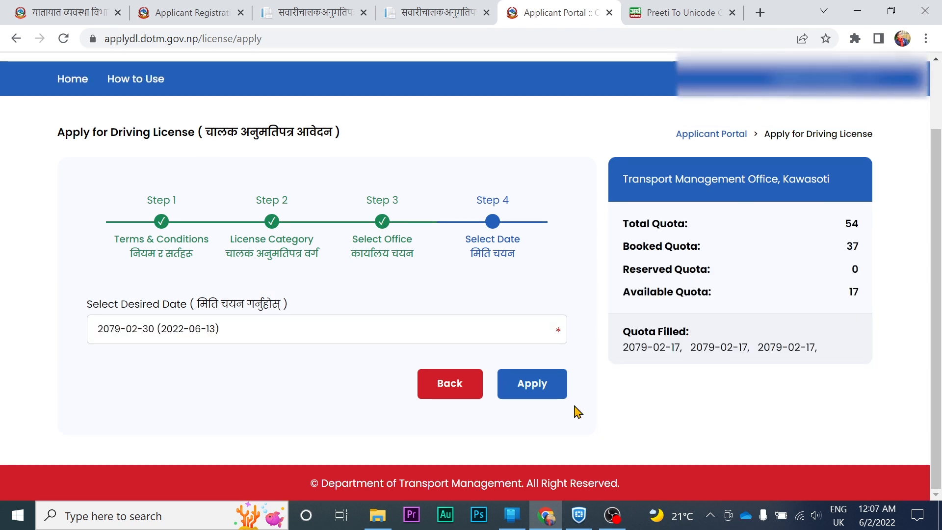
Submit the license application for the selected date and confirm it with the OTP verification code.
left_click(542, 402)
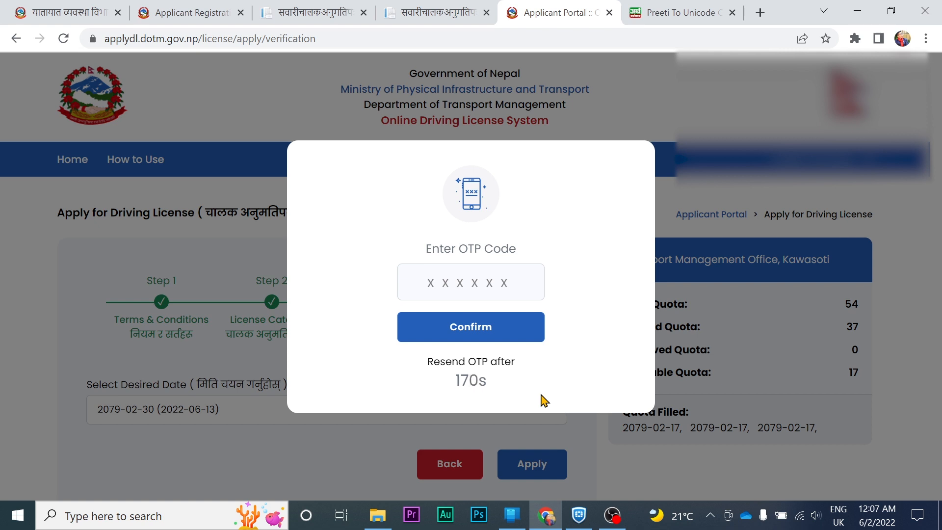
left_click(449, 268)
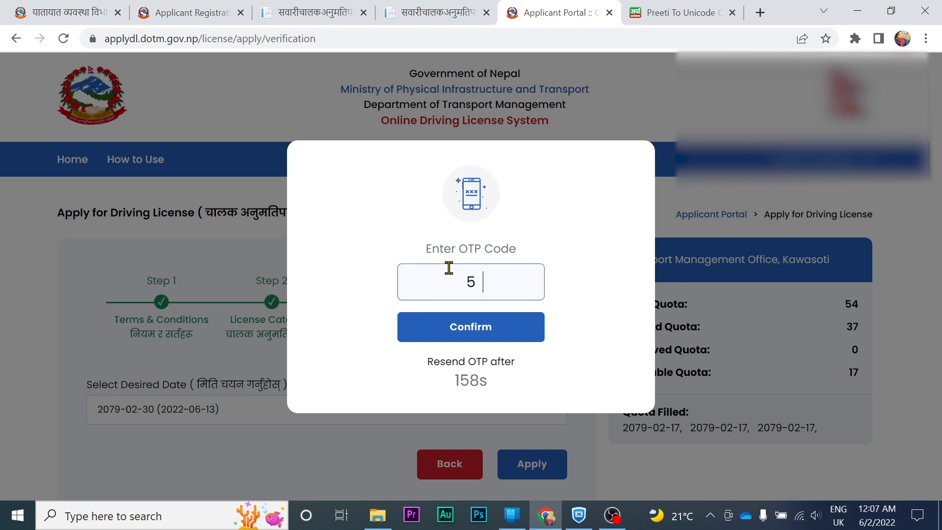
left_click(474, 330)
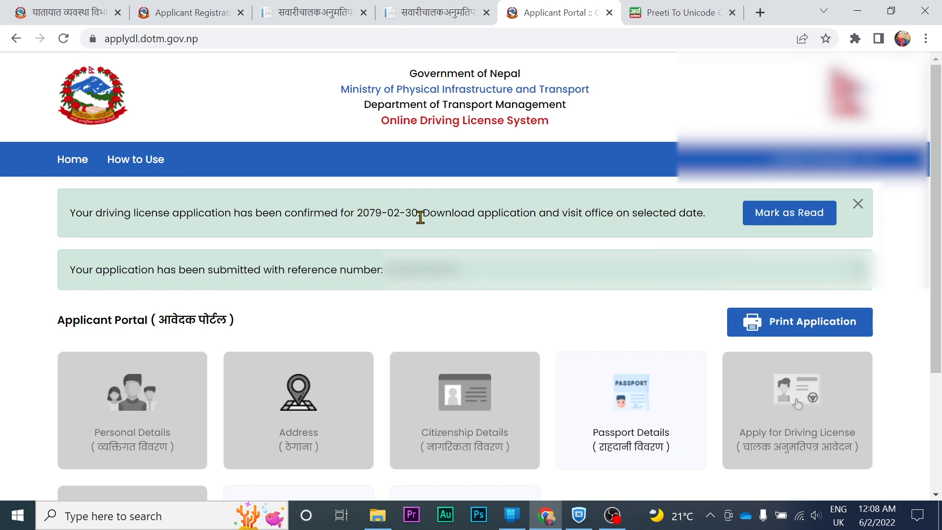
Mark the application confirmation notice as read and select the reference number in the submission notice.
left_click(791, 216)
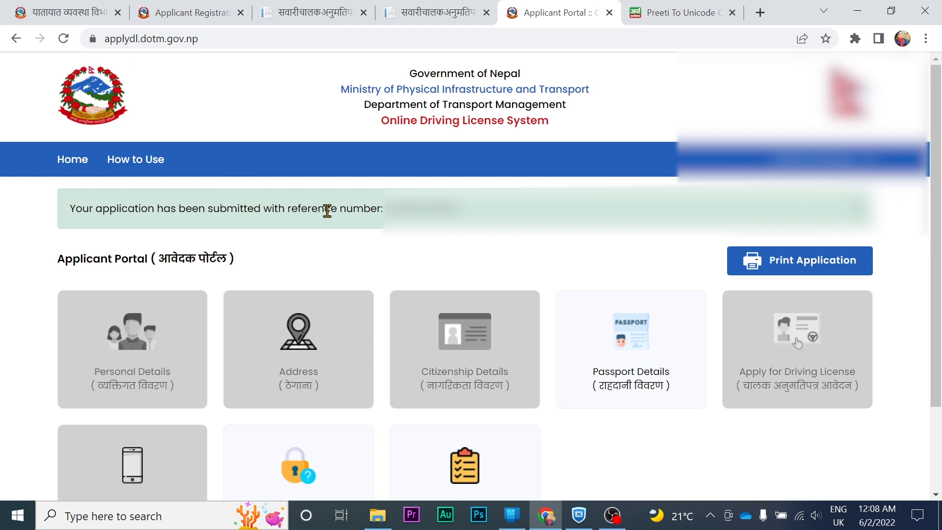
double_click(409, 224)
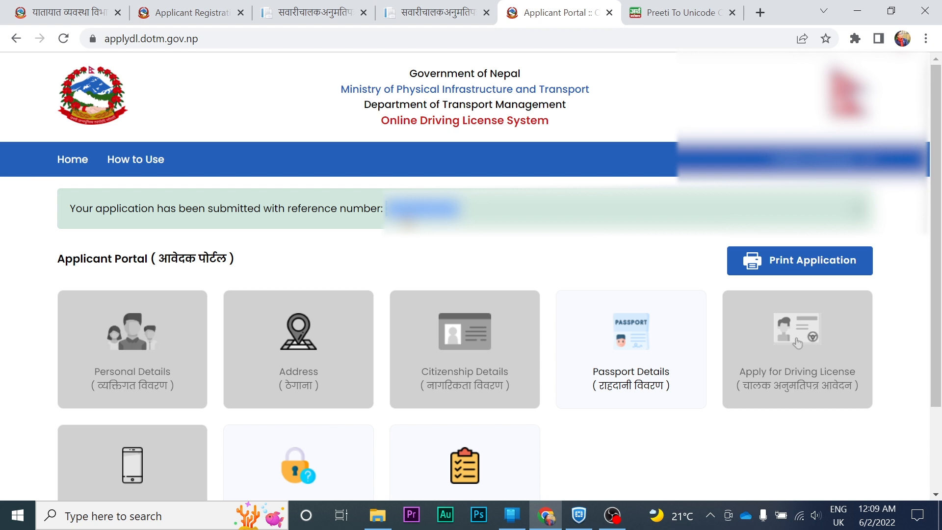
Preview the printable driving license application and close the print preview.
left_click(855, 270)
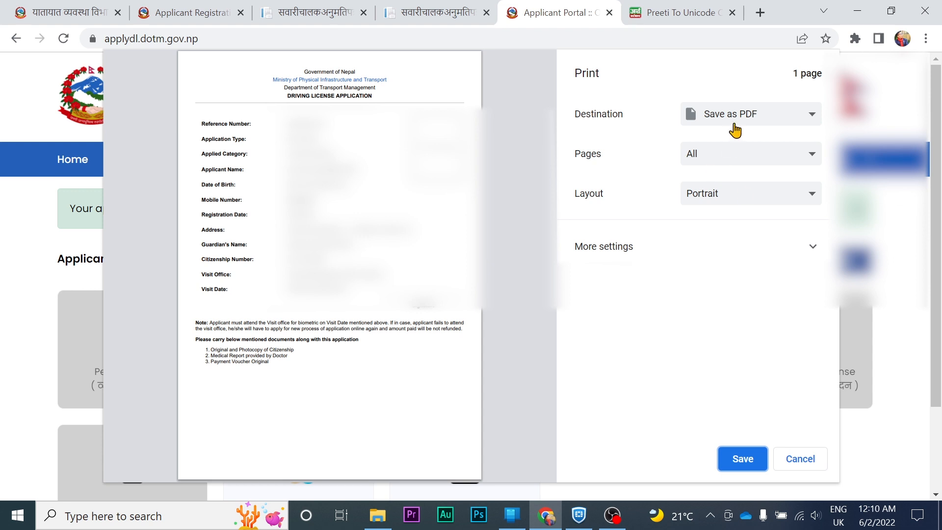
left_click(800, 458)
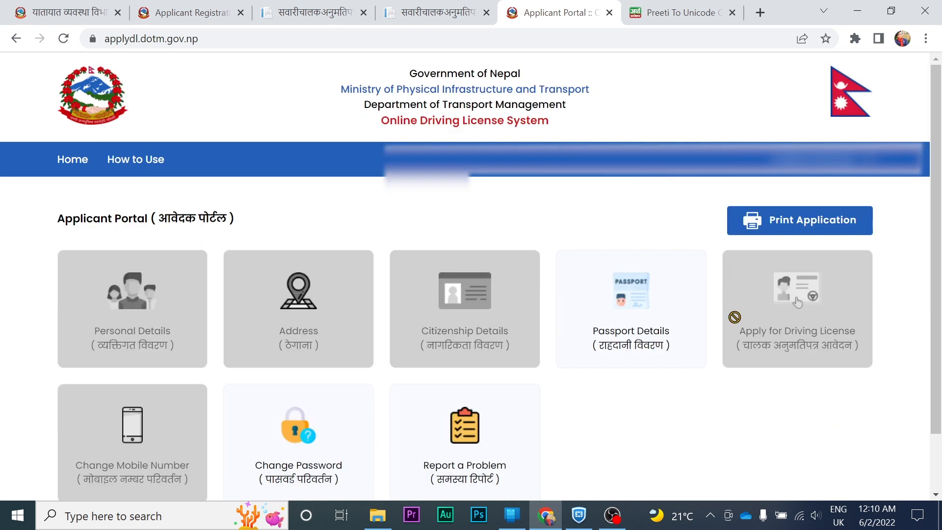